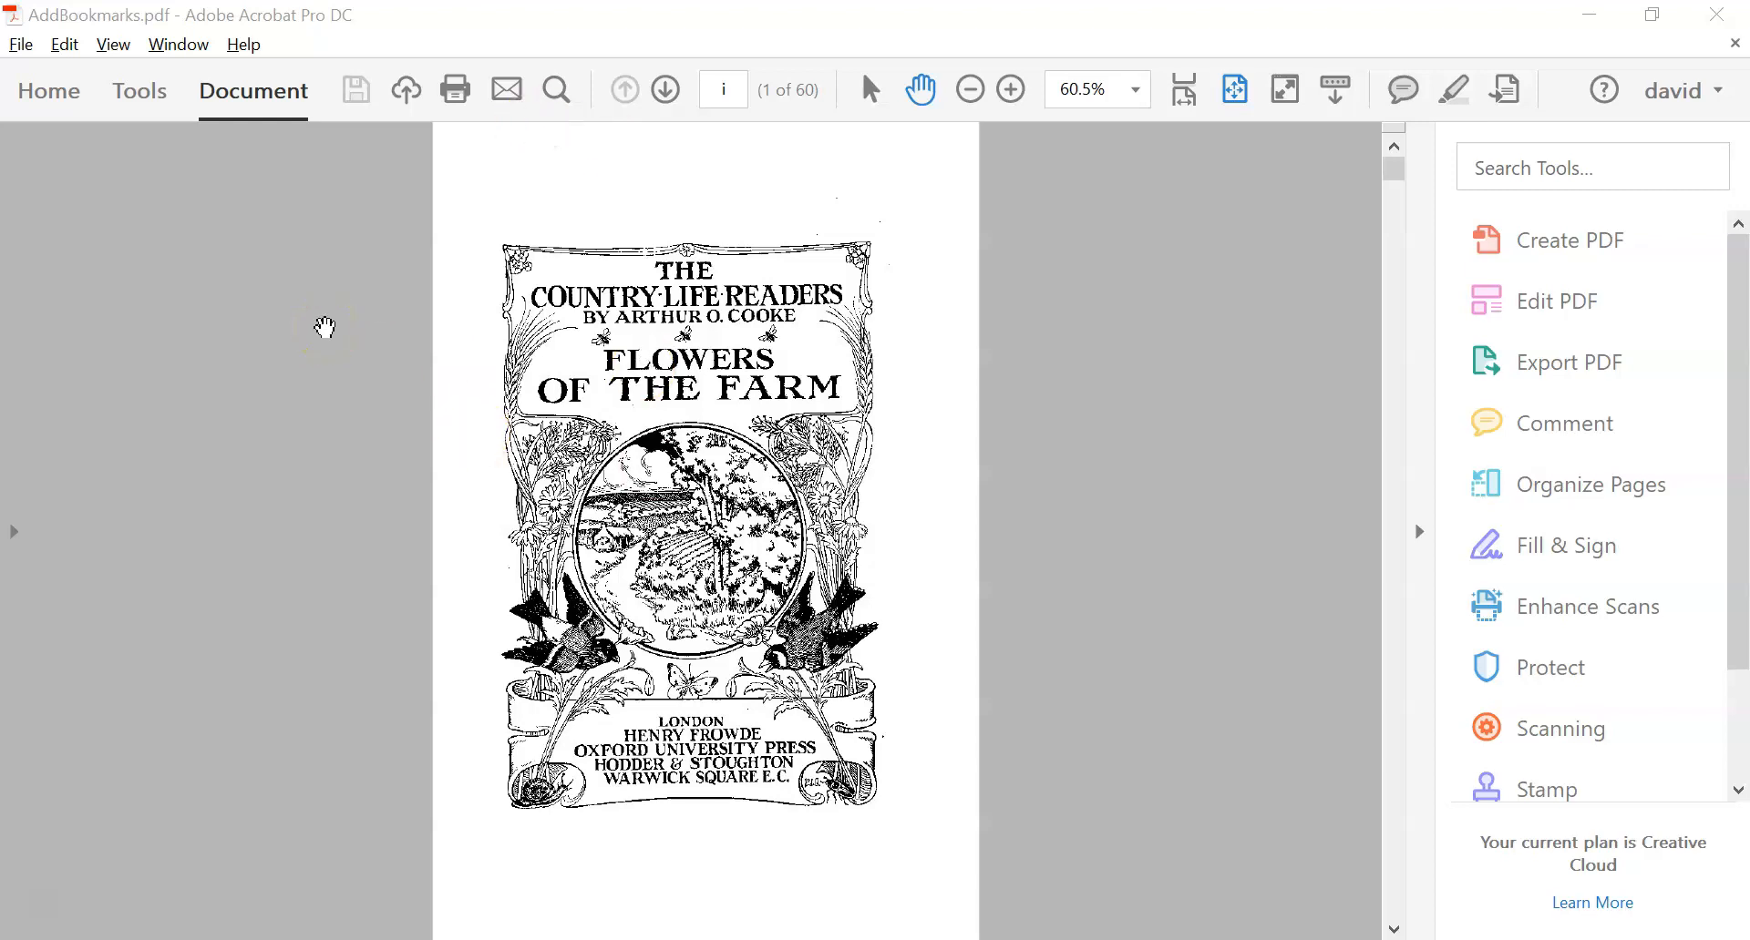
# Look through the opening pages of the book up to the Introduction chapter.
pyautogui.click(1020, 320)
pyautogui.scroll(-1, 1033, 393)
pyautogui.scroll(-4, 1033, 392)
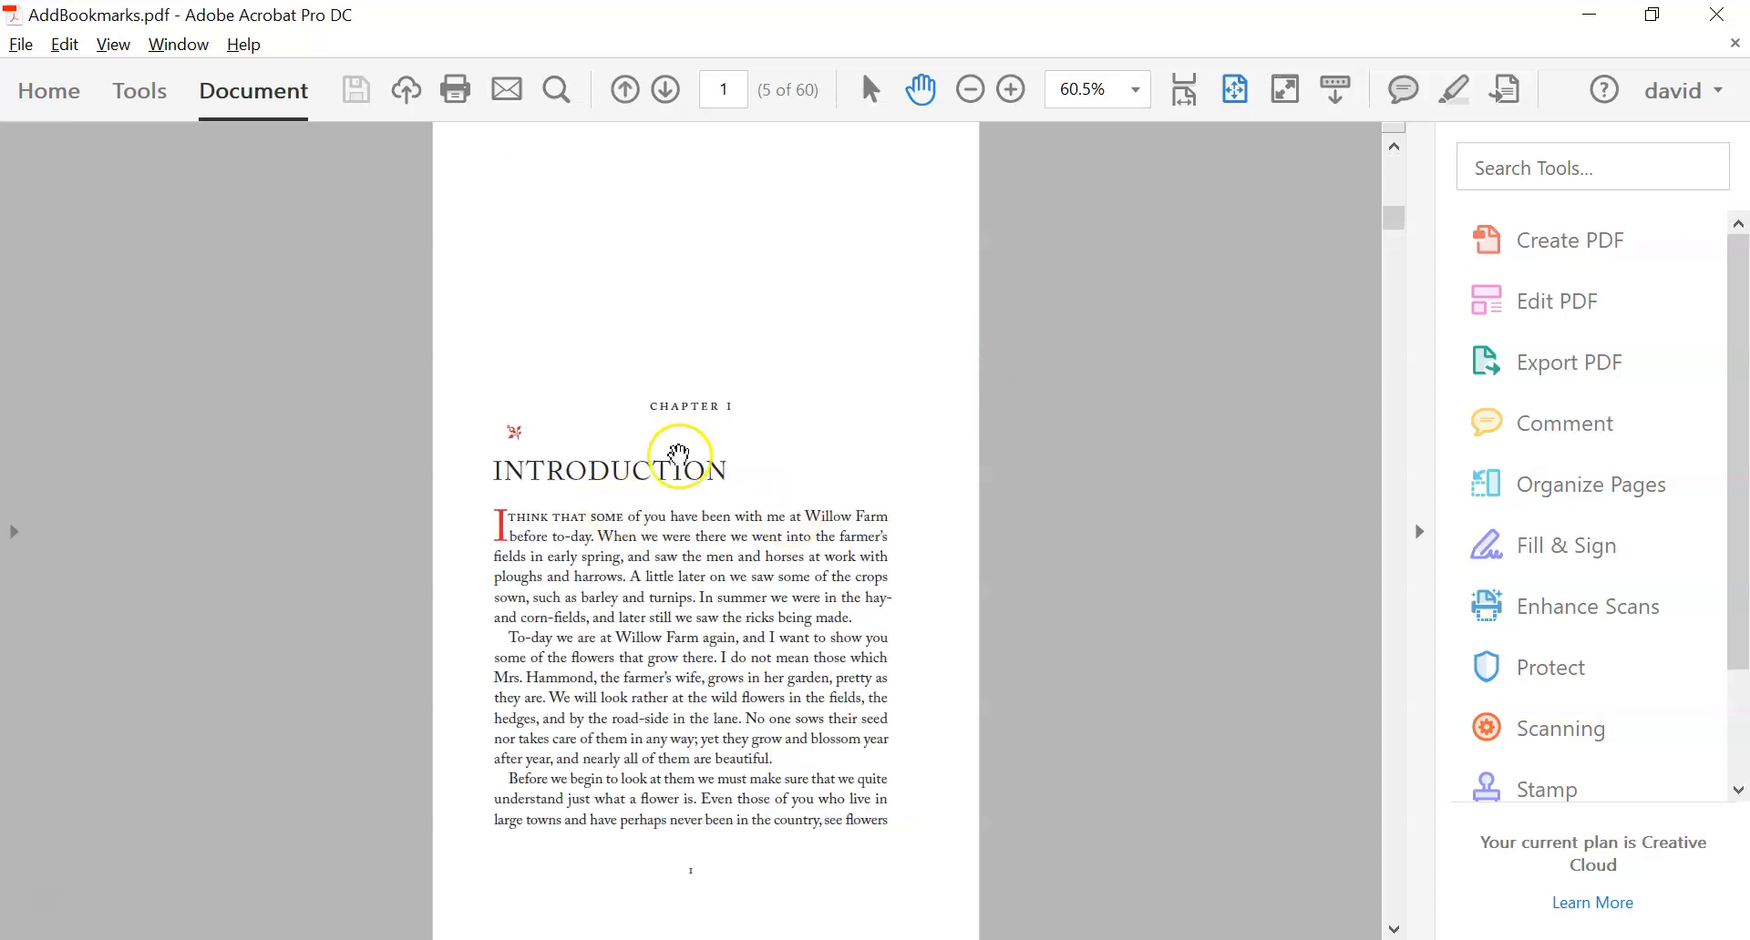
pyautogui.scroll(-4, 683, 466)
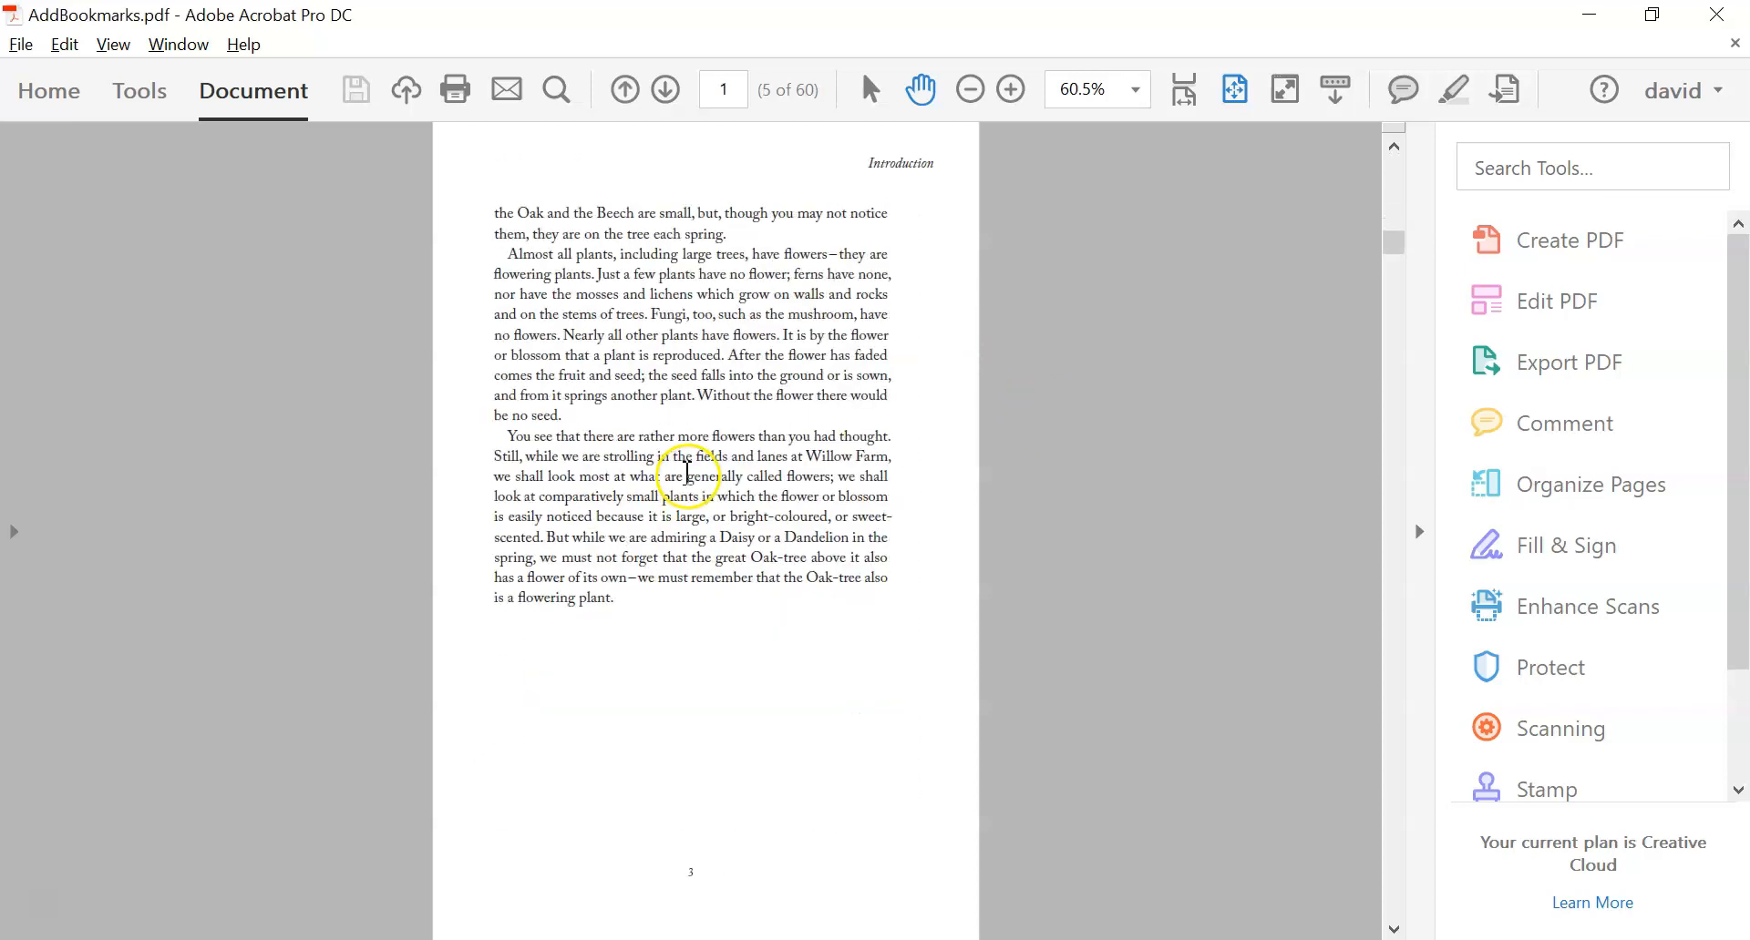
pyautogui.scroll(5, 687, 473)
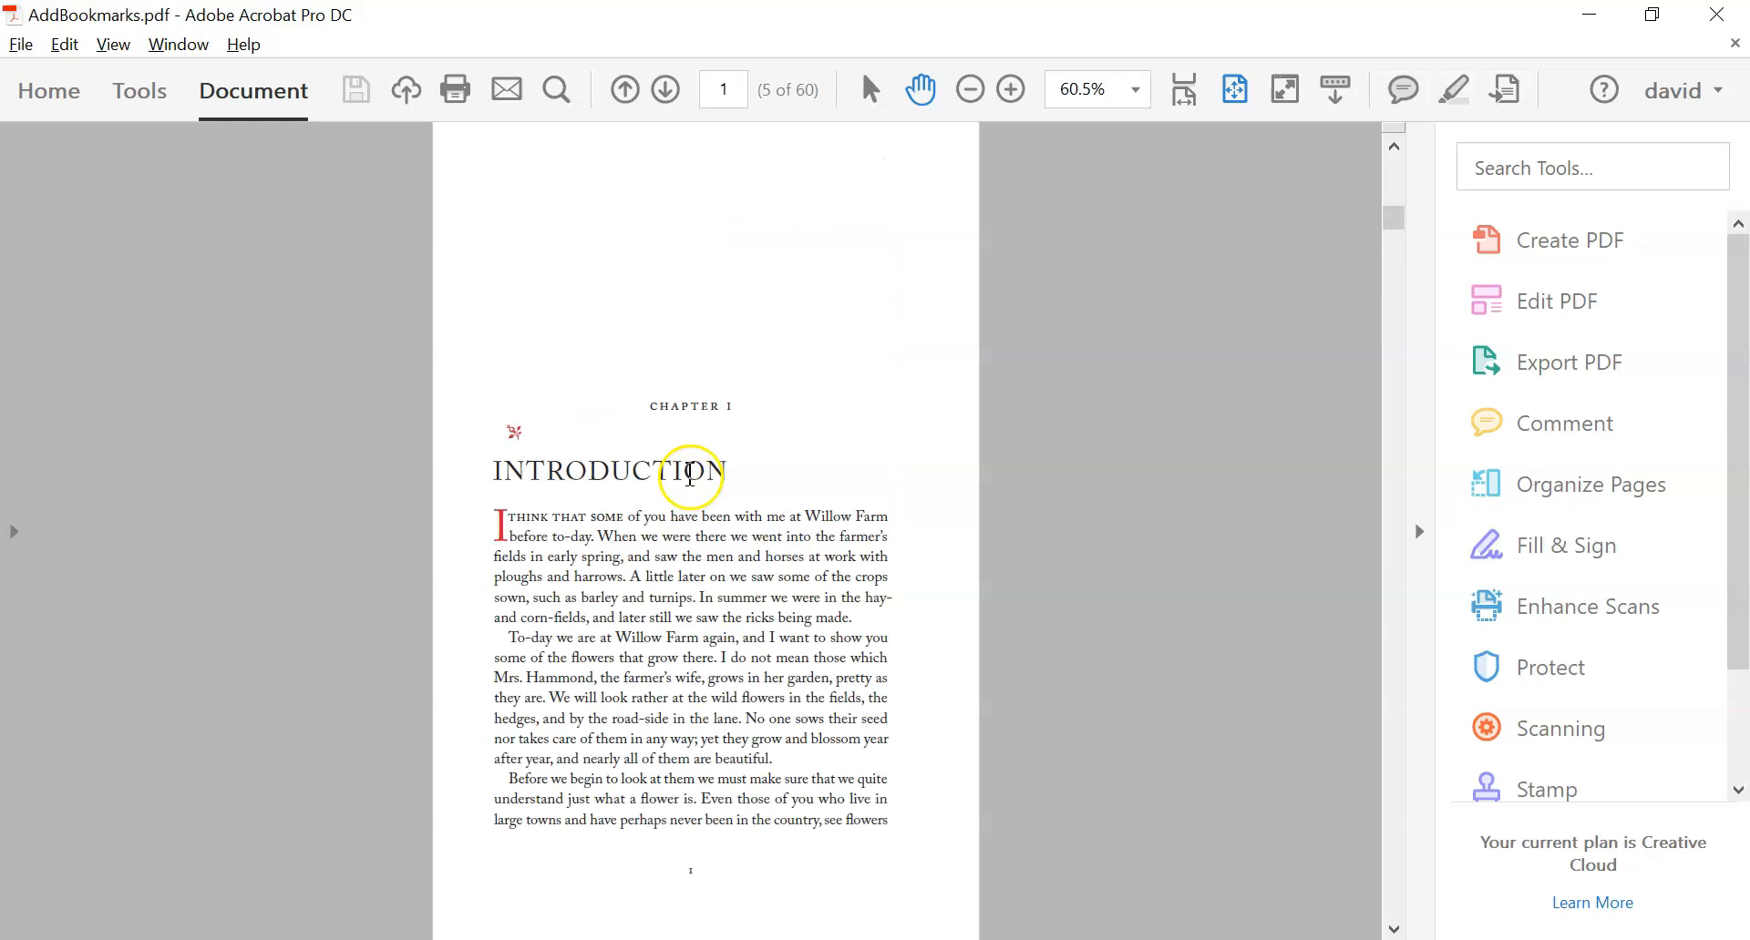
pyautogui.scroll(-1, 687, 473)
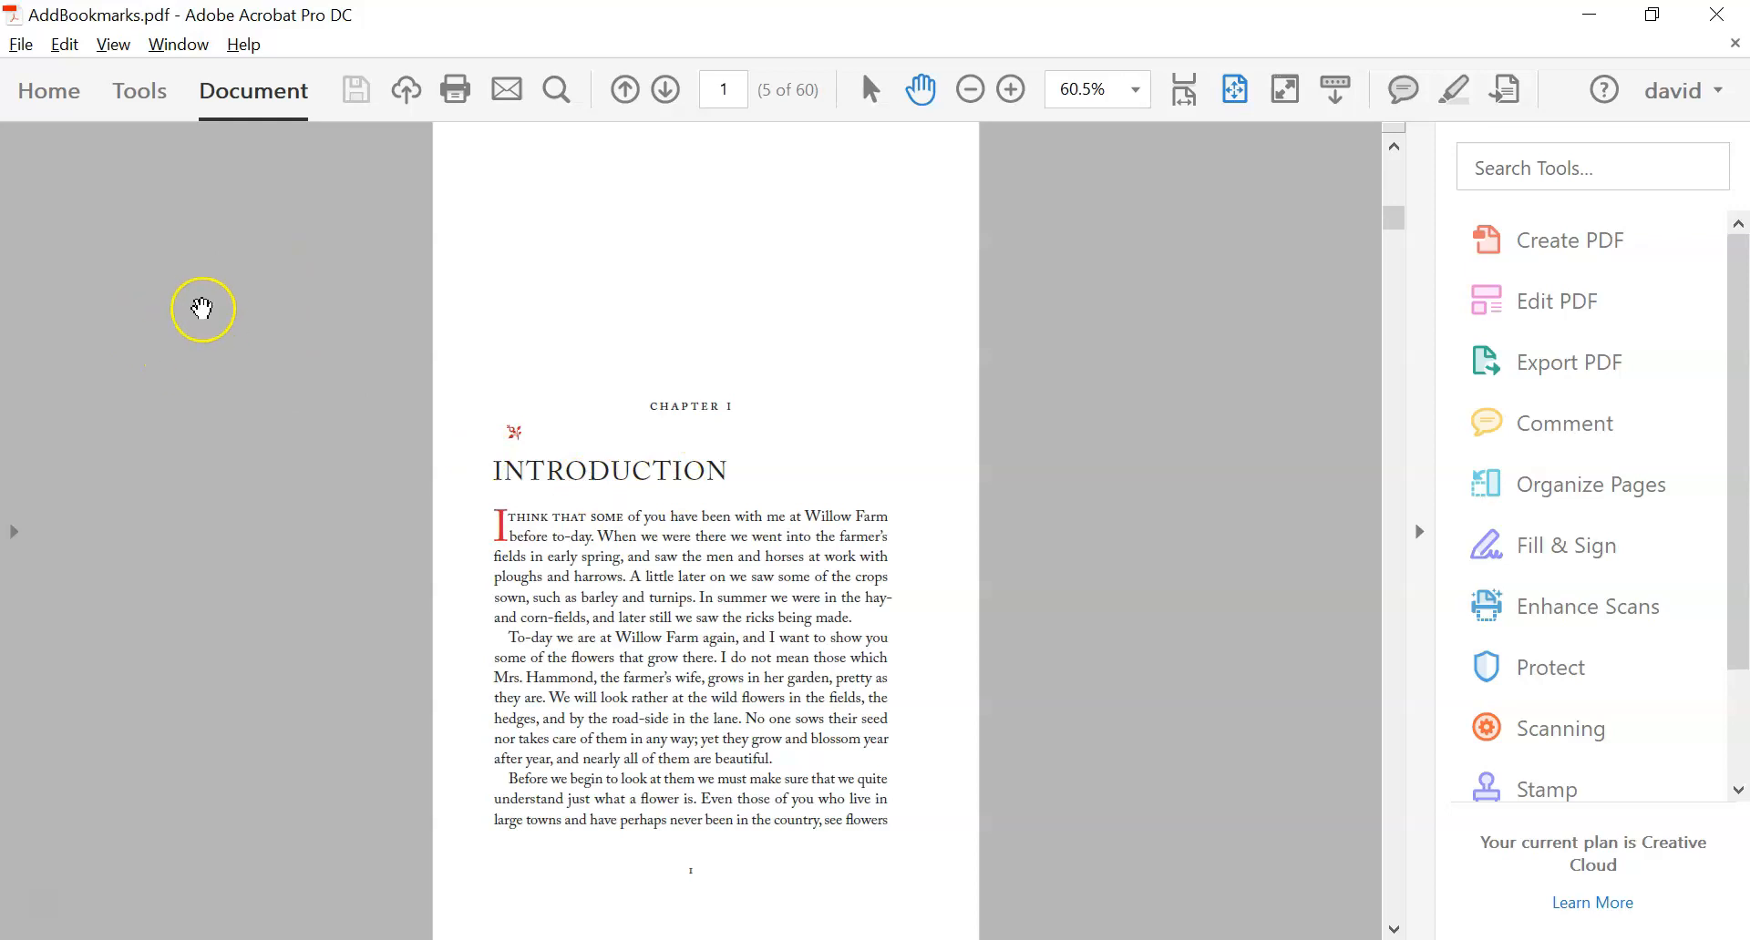
# Show the document's bookmarks and add a bookmark named CONTENTS that points to the contents page.
pyautogui.click(11, 538)
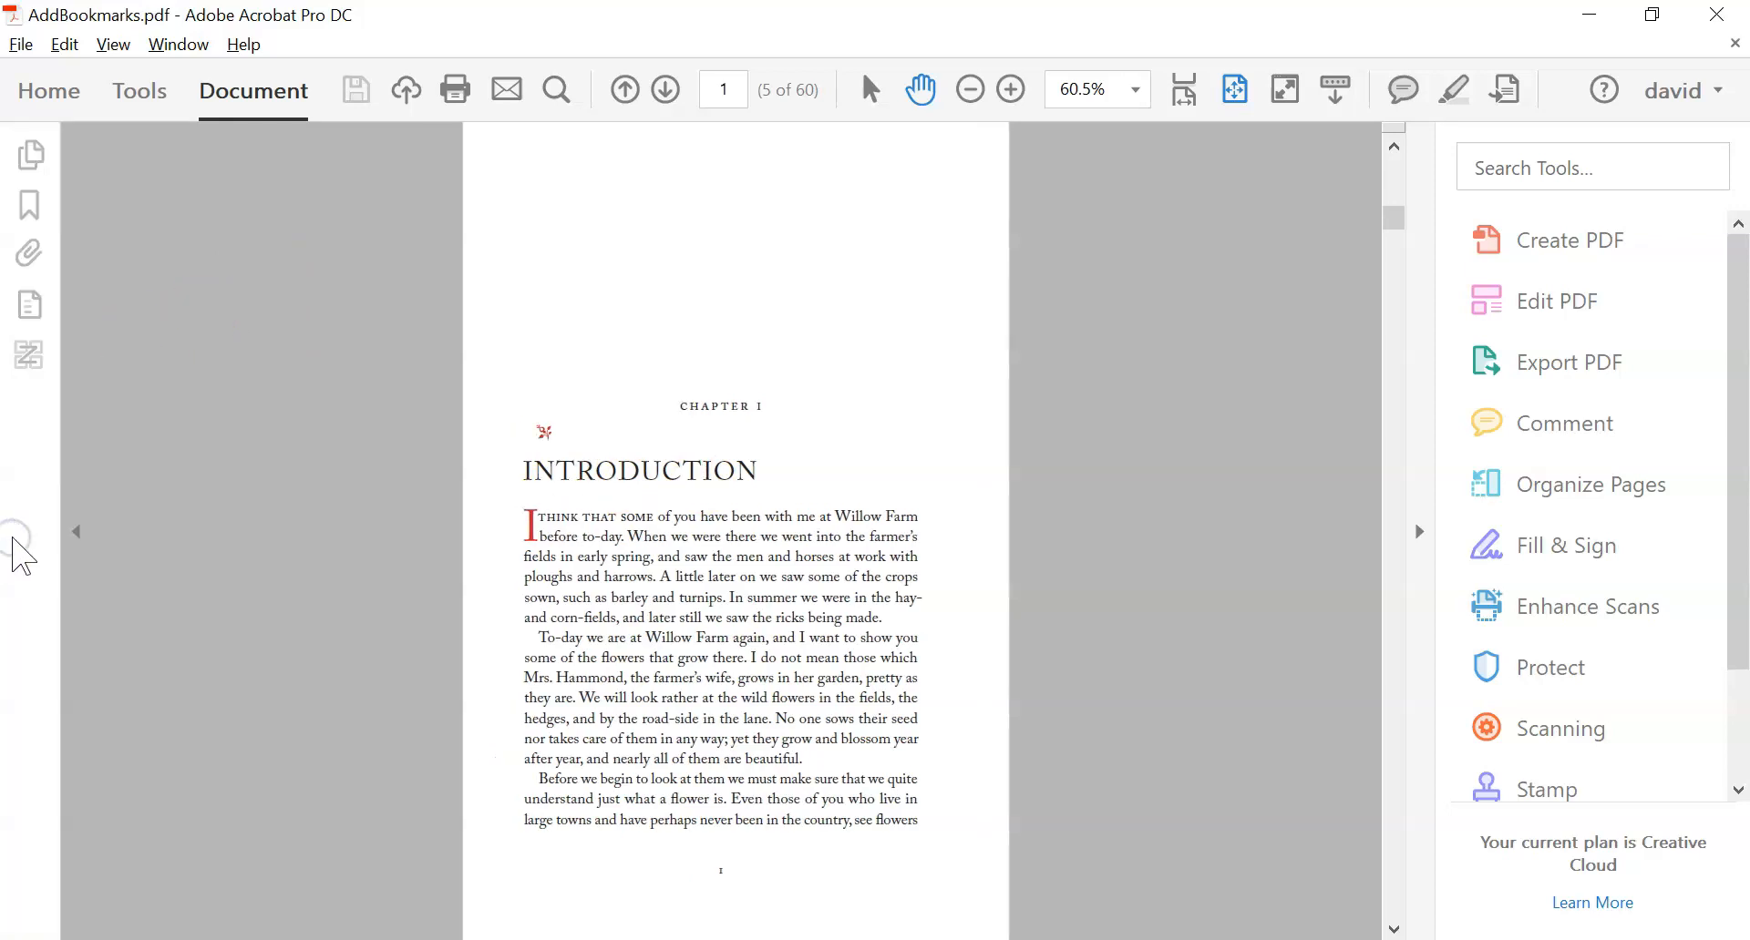
pyautogui.click(30, 205)
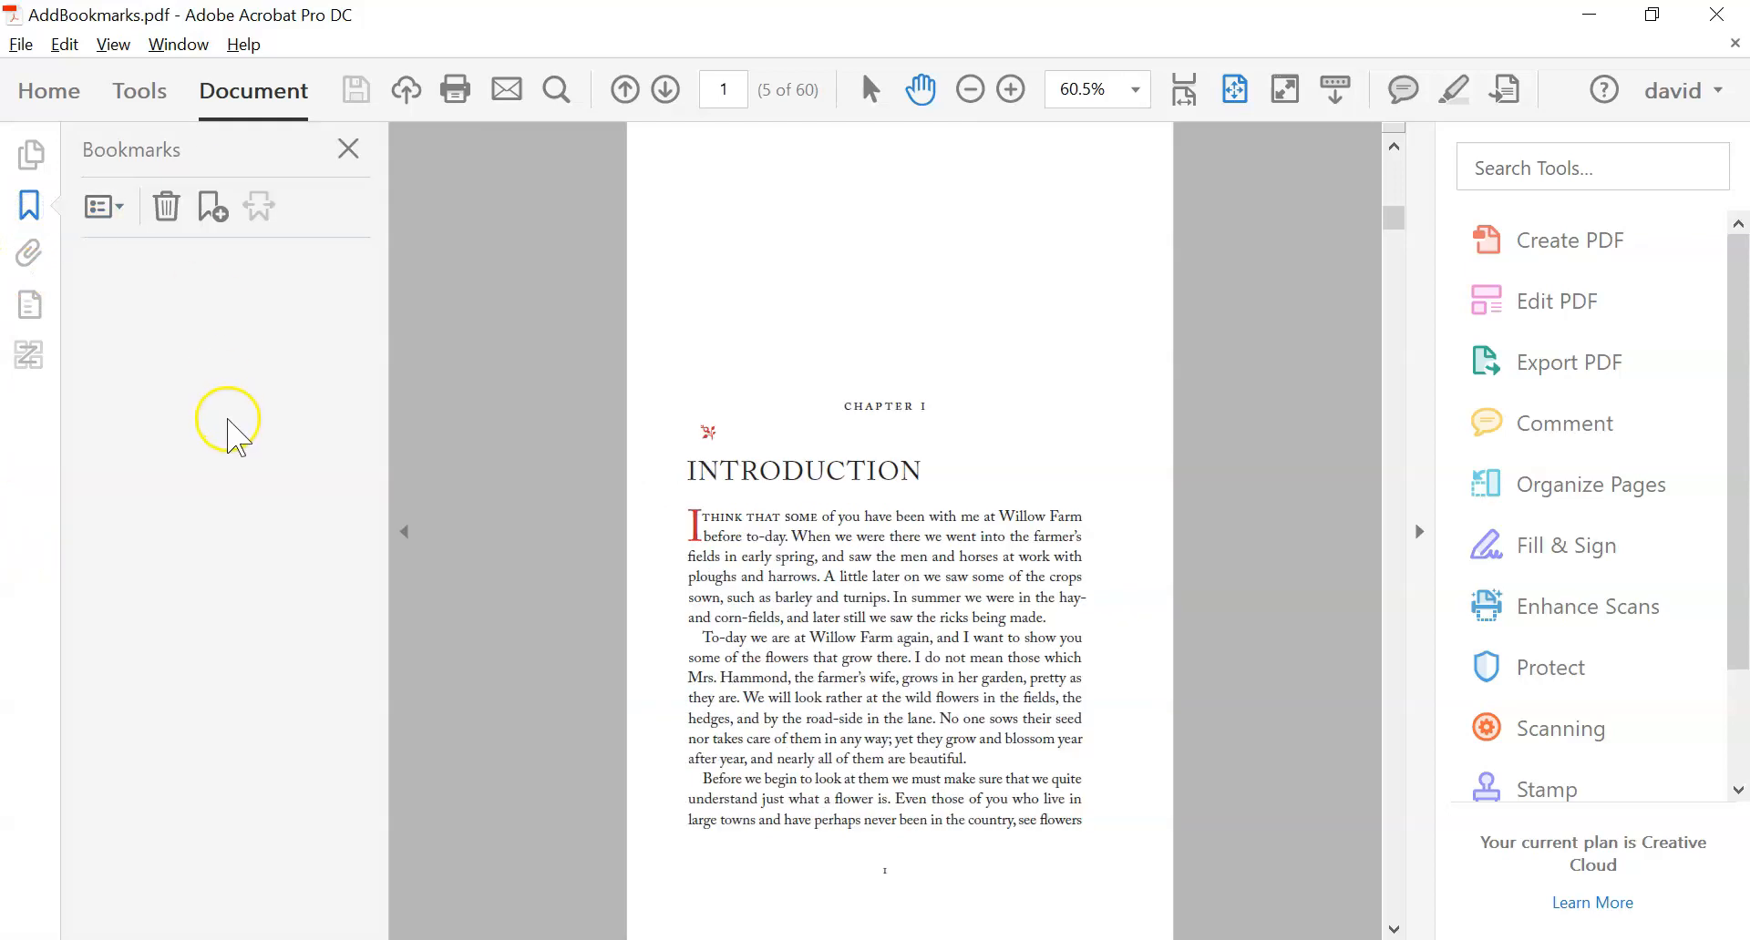
pyautogui.scroll(8, 871, 515)
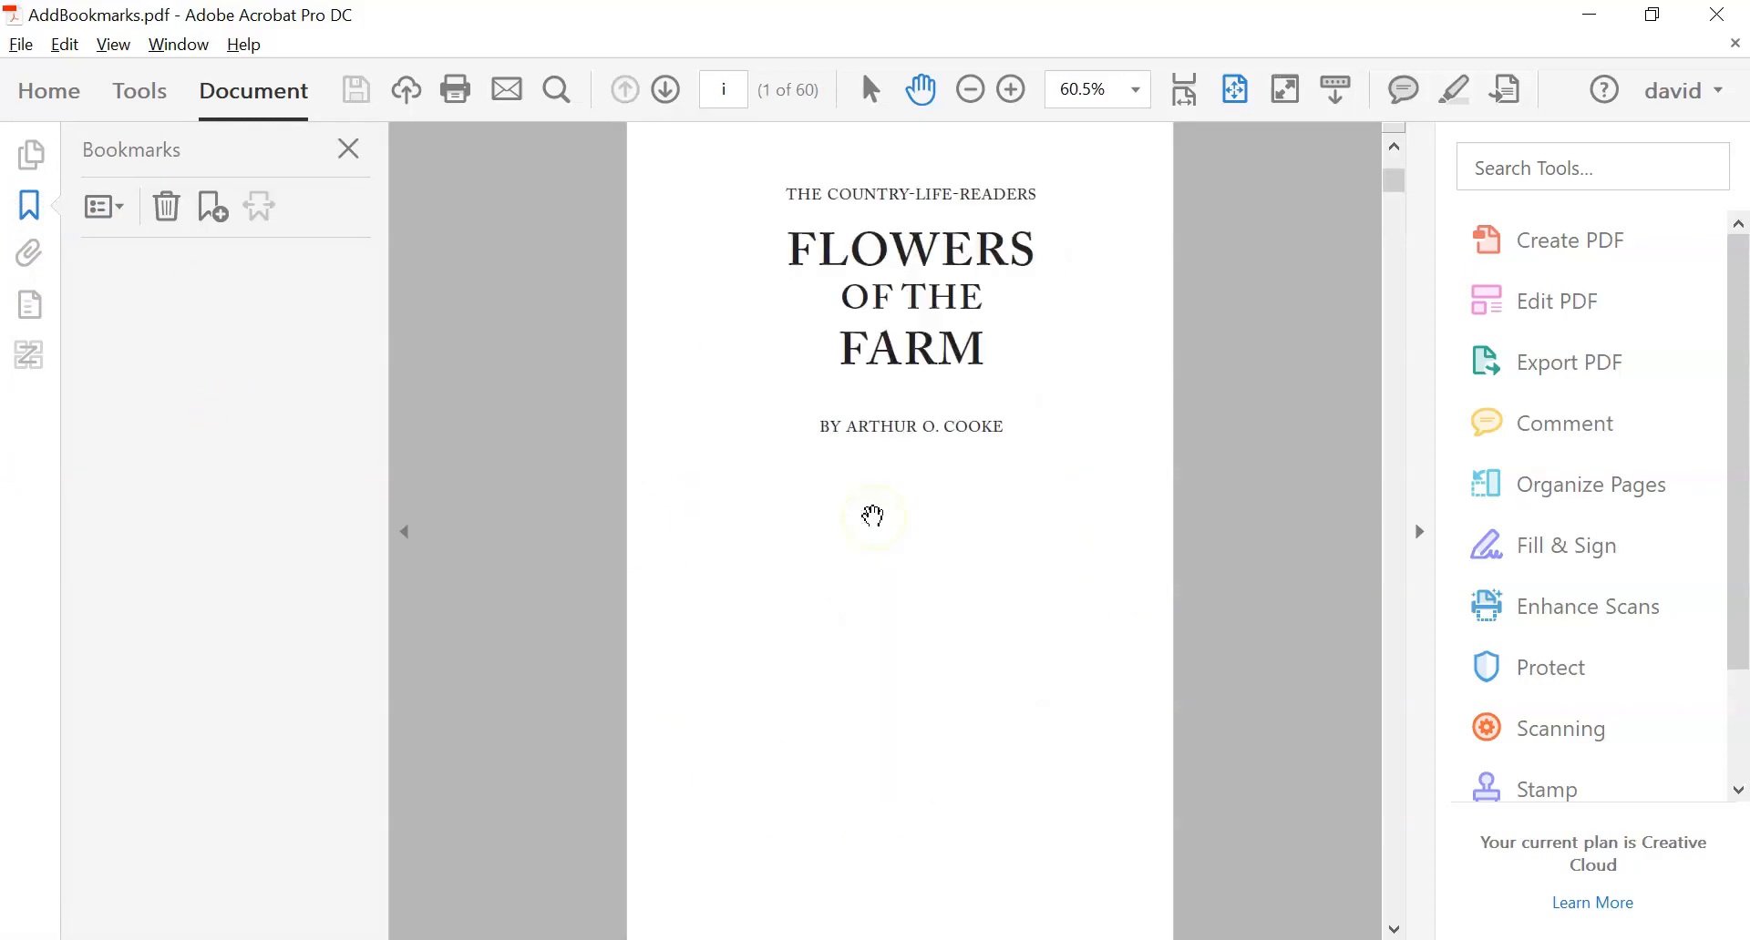
pyautogui.scroll(-1, 872, 516)
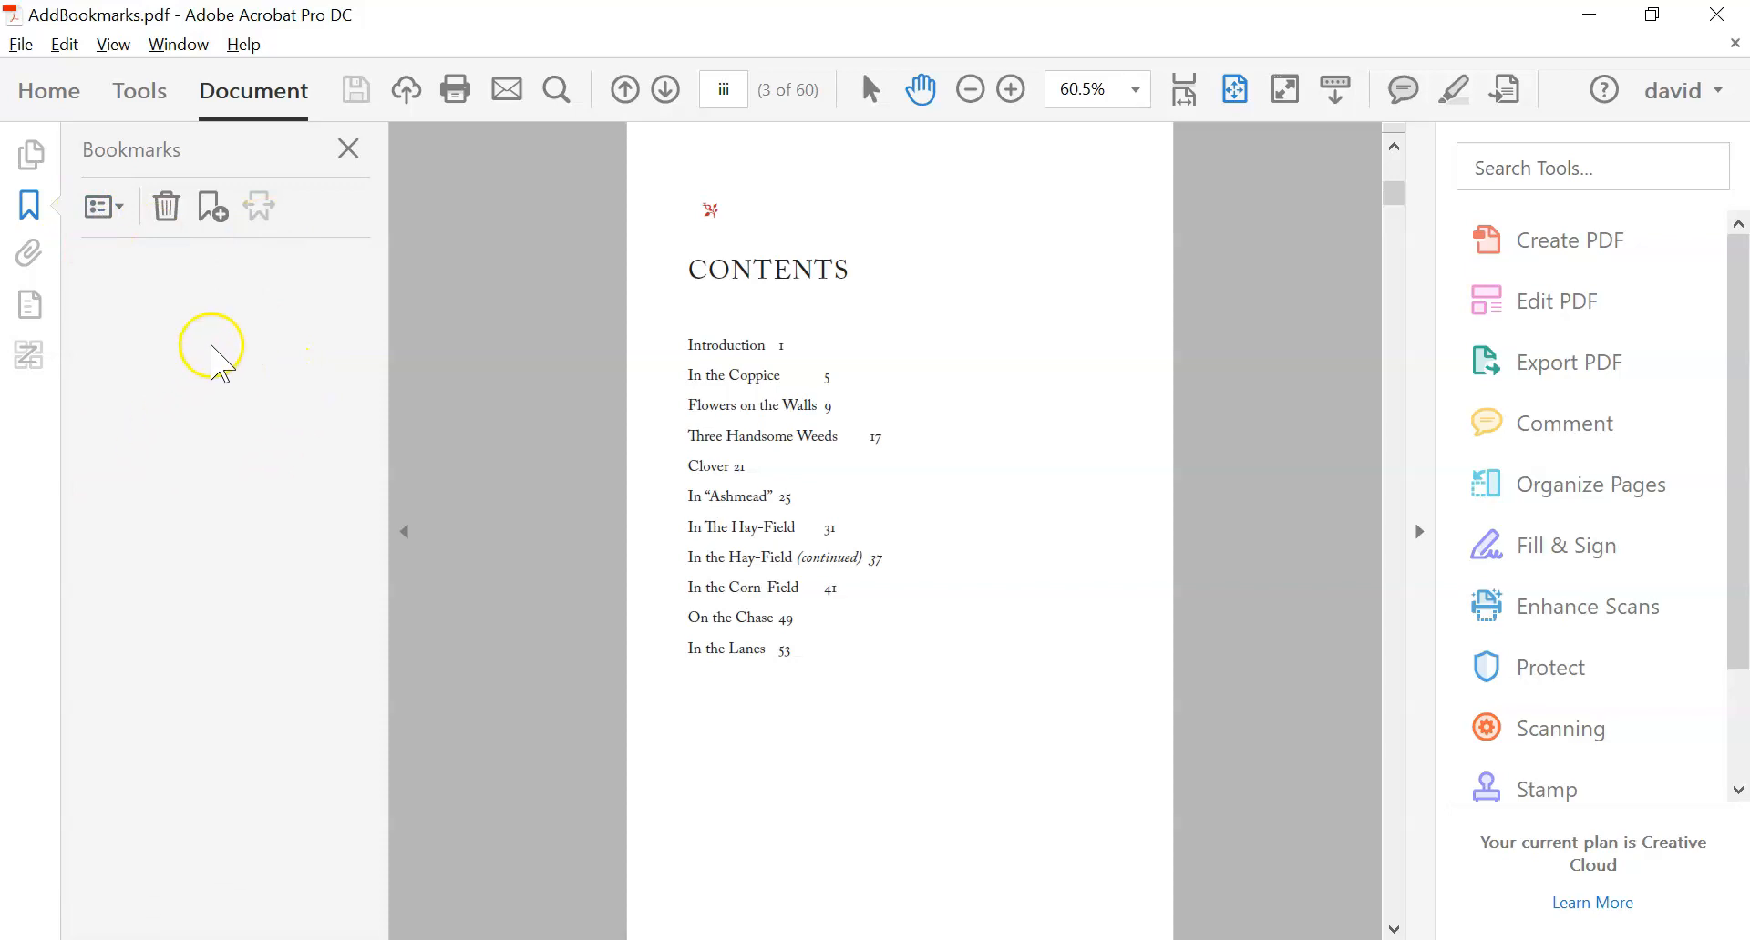
pyautogui.click(217, 205)
pyautogui.write('CONTENTS')
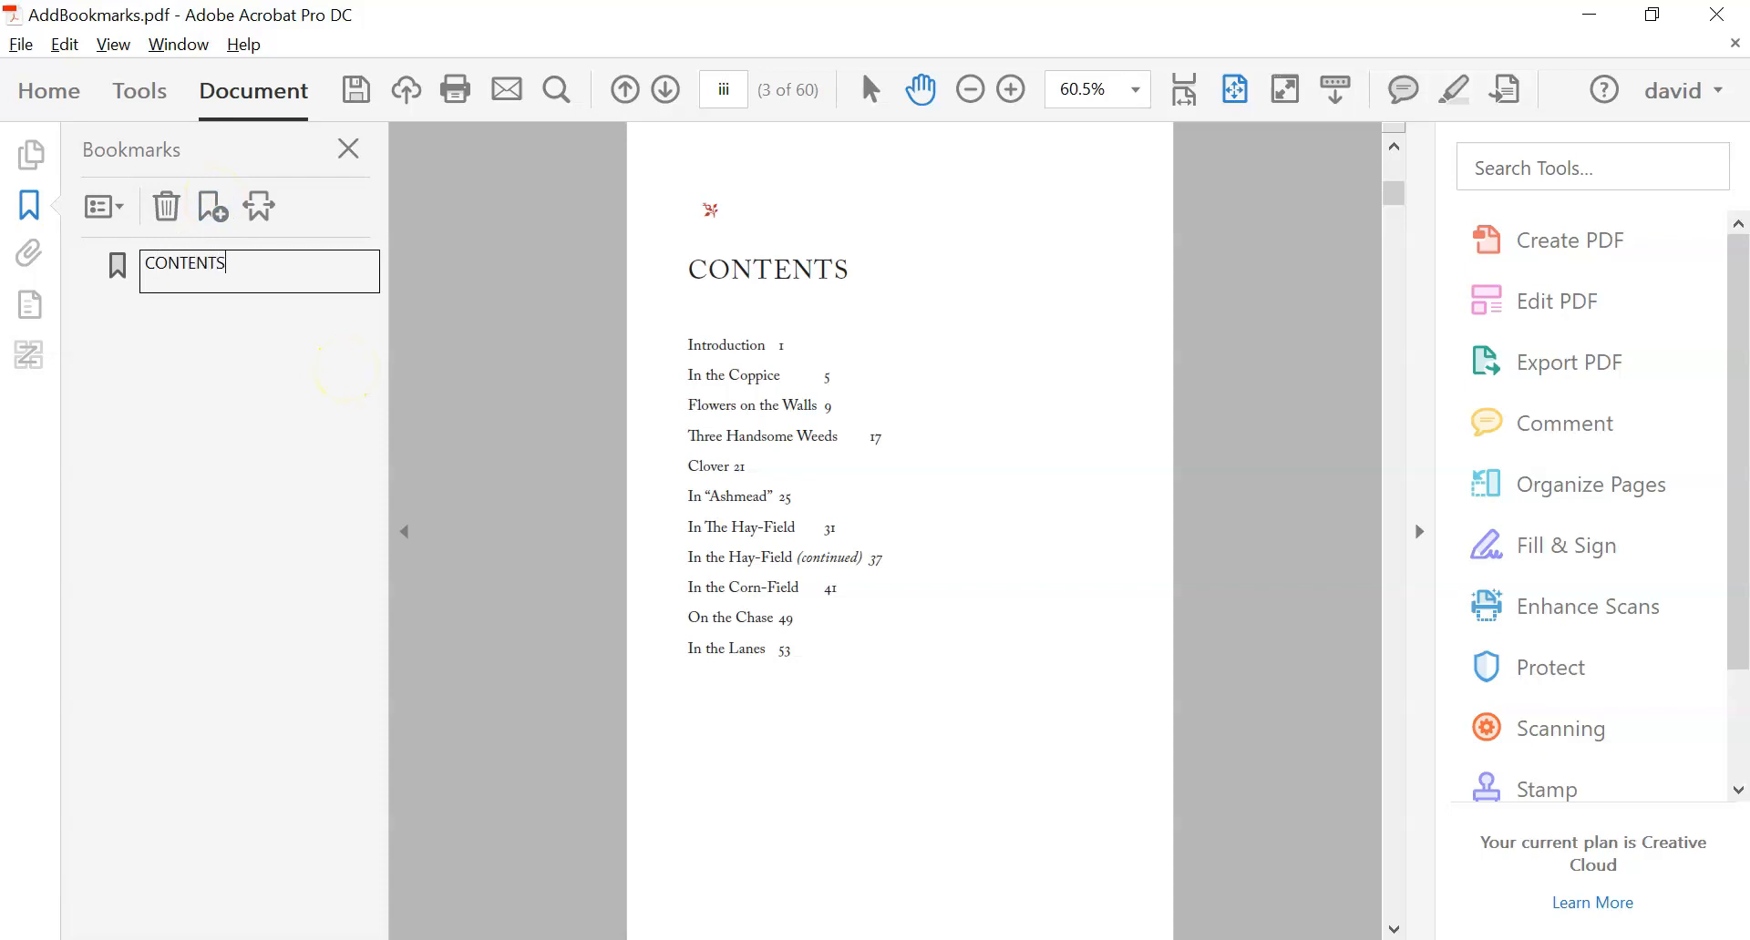
pyautogui.click(347, 371)
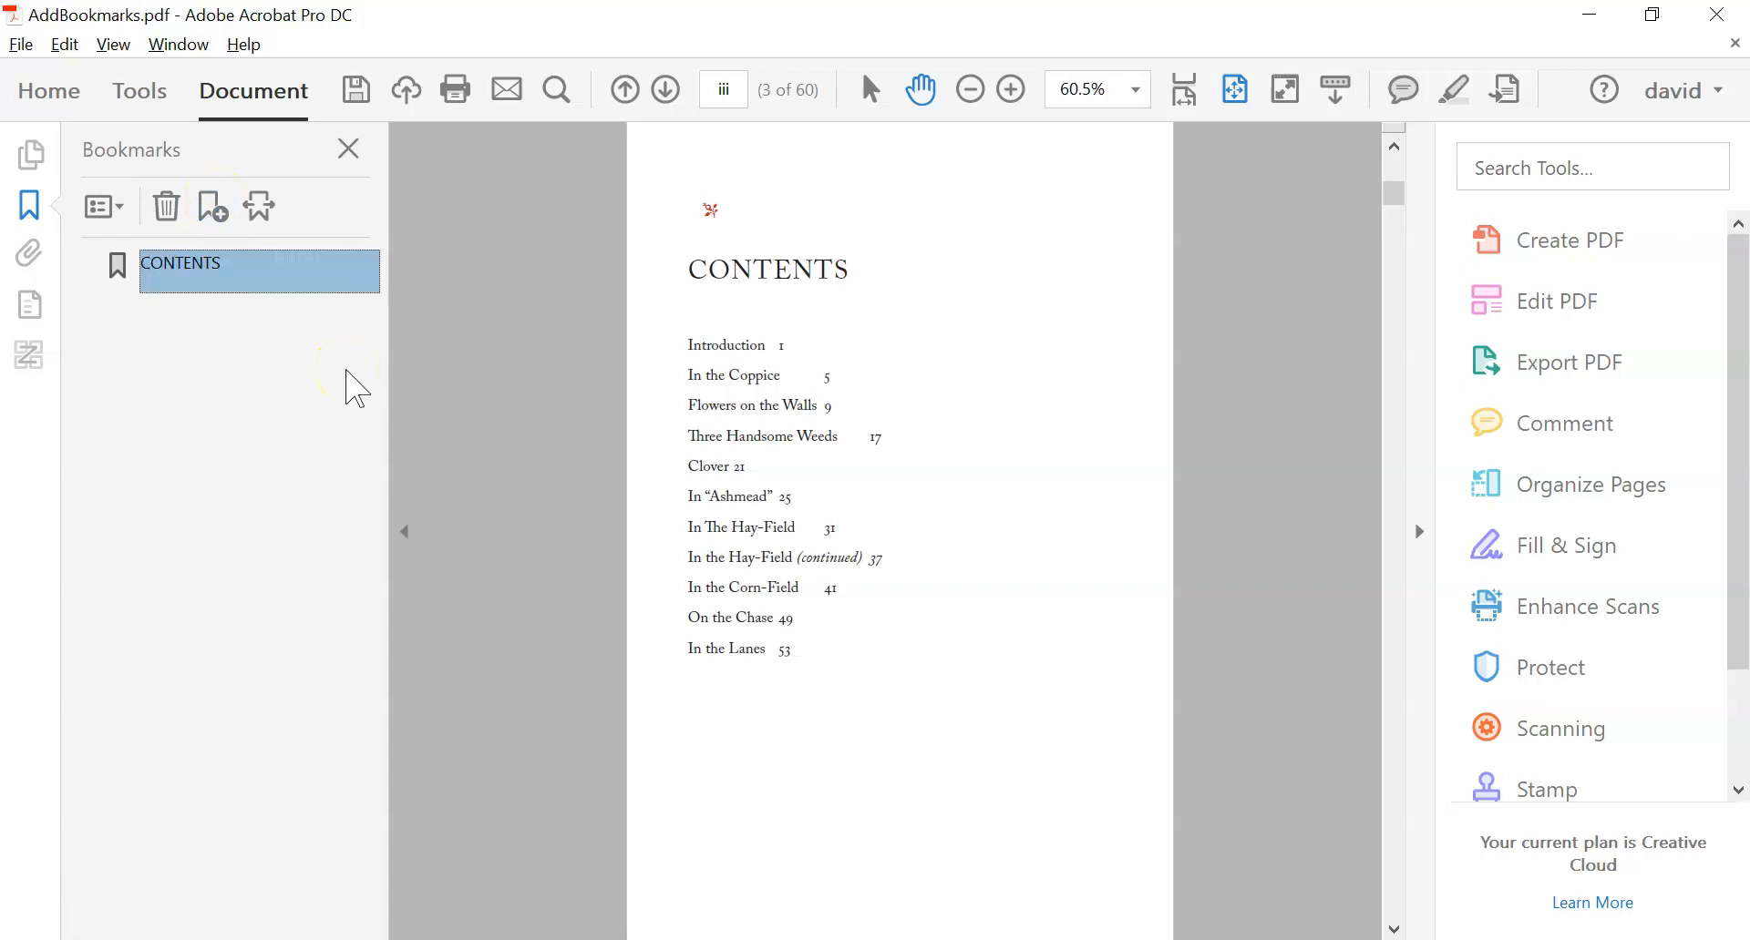
# Add a bookmark for Chapter I from its selected heading text INTRODUCTION.
pyautogui.scroll(-2, 899, 448)
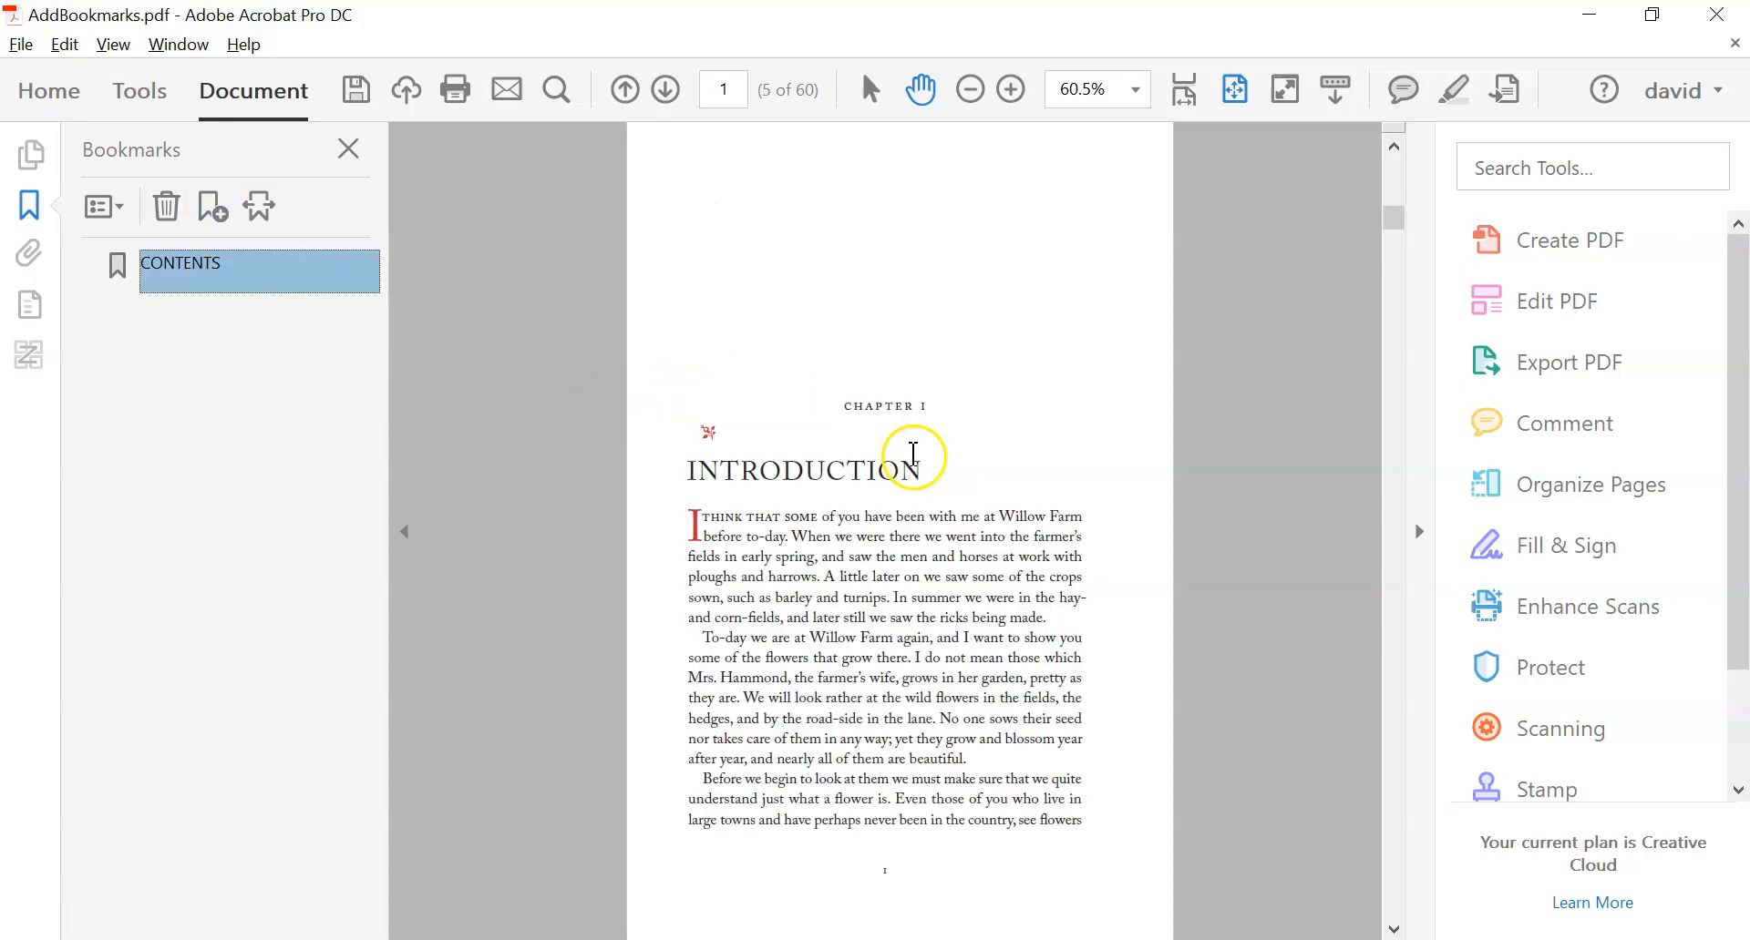
pyautogui.click(798, 465)
pyautogui.doubleClick(798, 474)
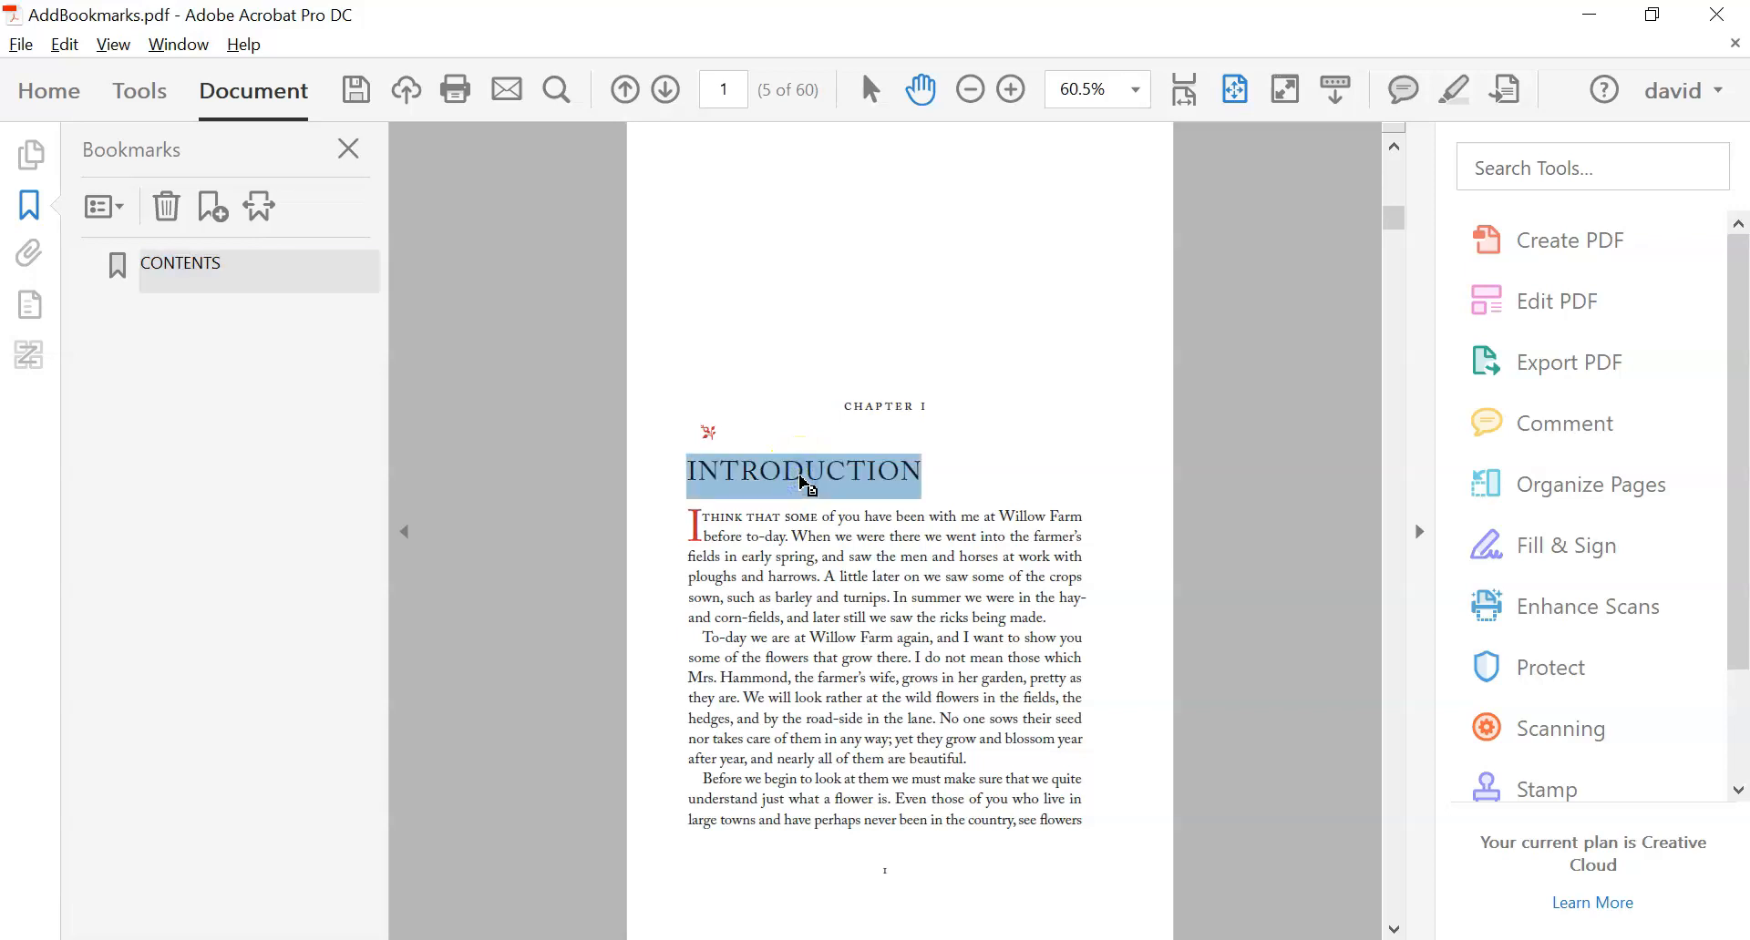
pyautogui.click(215, 213)
pyautogui.click(825, 547)
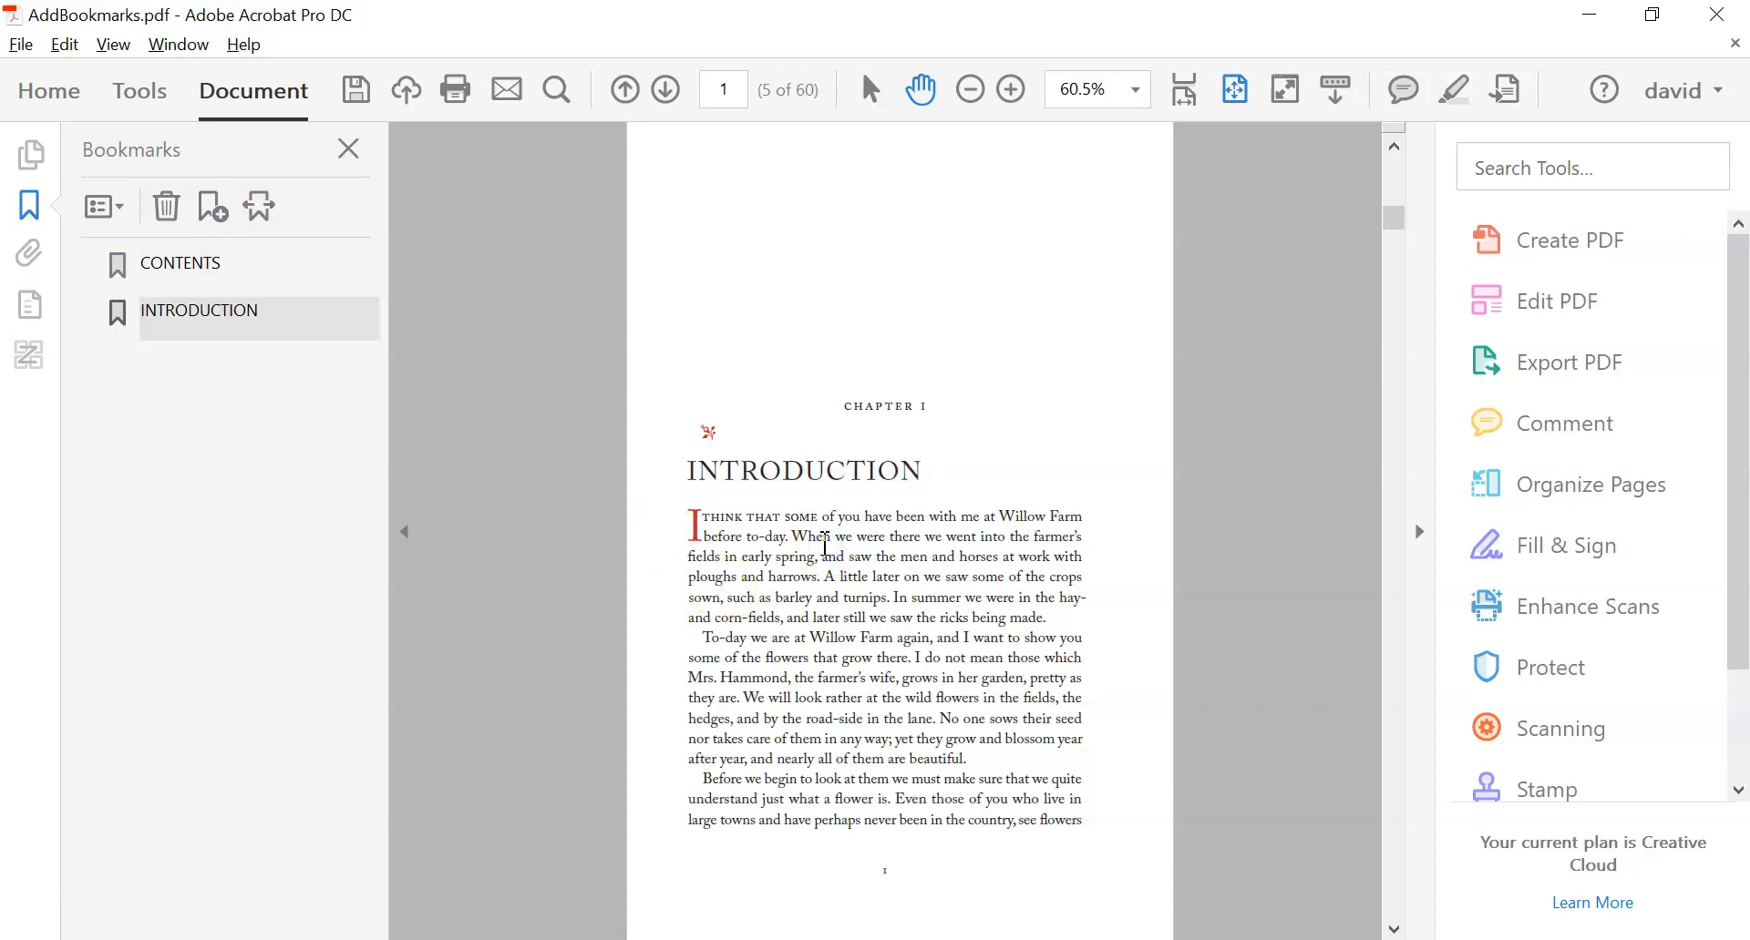
# Add a bookmark from the selected Chapter II heading IN THE COPPICE, with the page magnified to 100%.
pyautogui.scroll(-4, 825, 547)
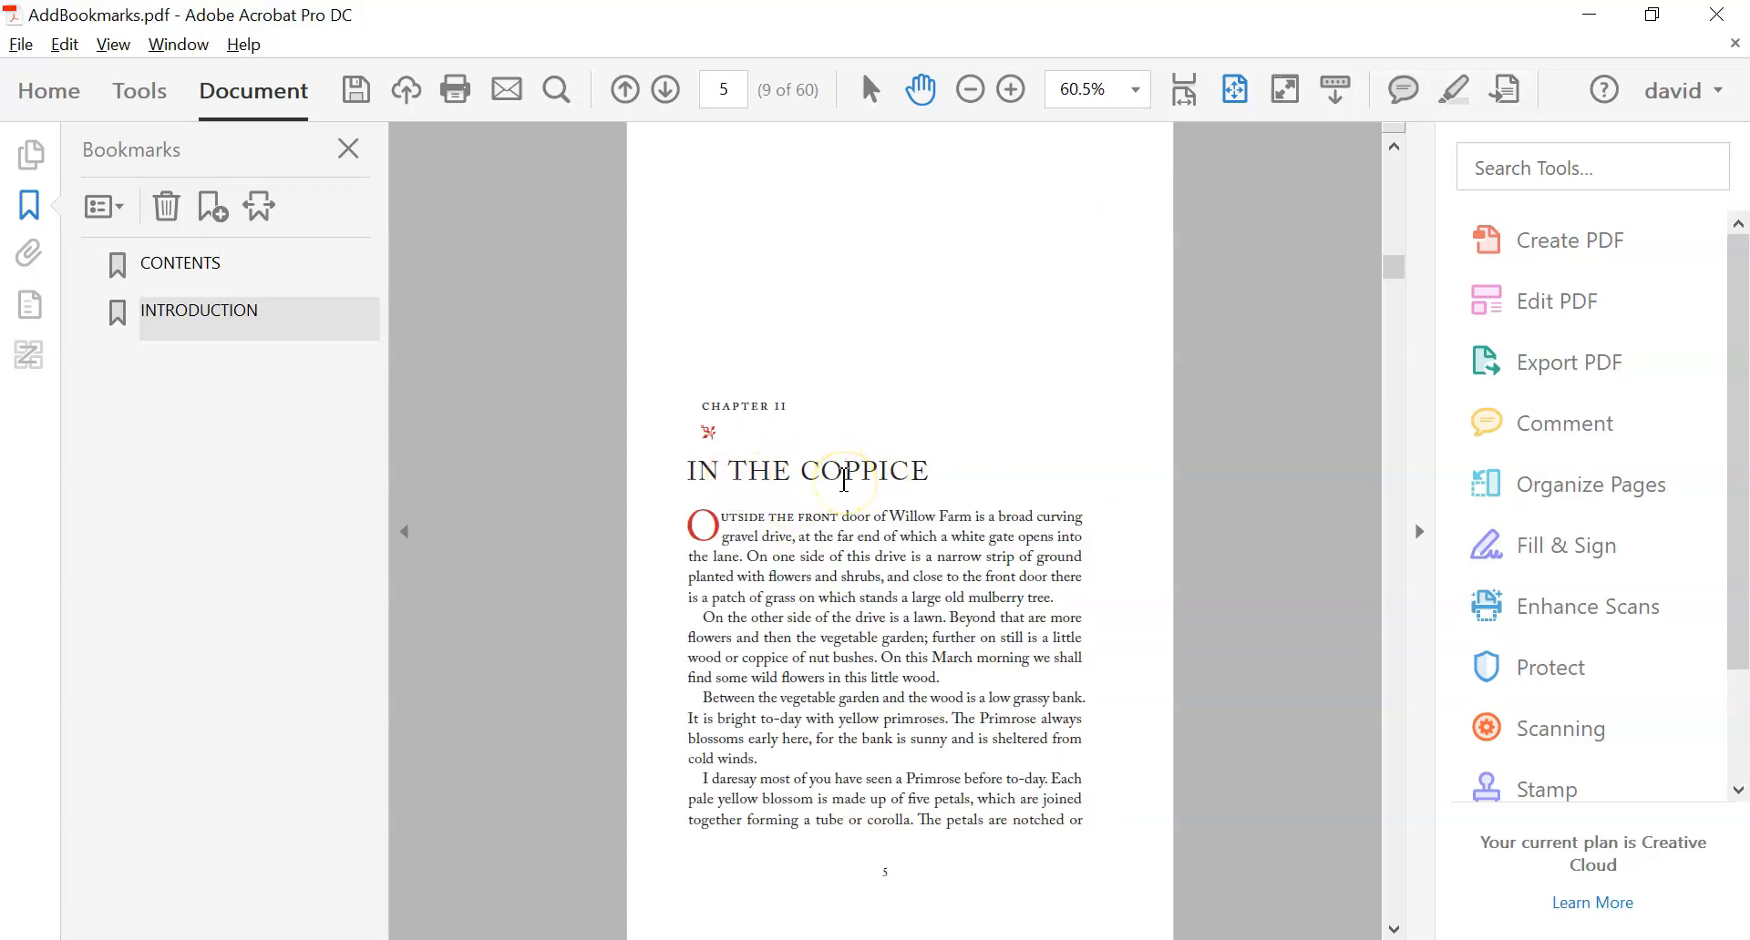
pyautogui.click(1011, 91)
pyautogui.click(1012, 91)
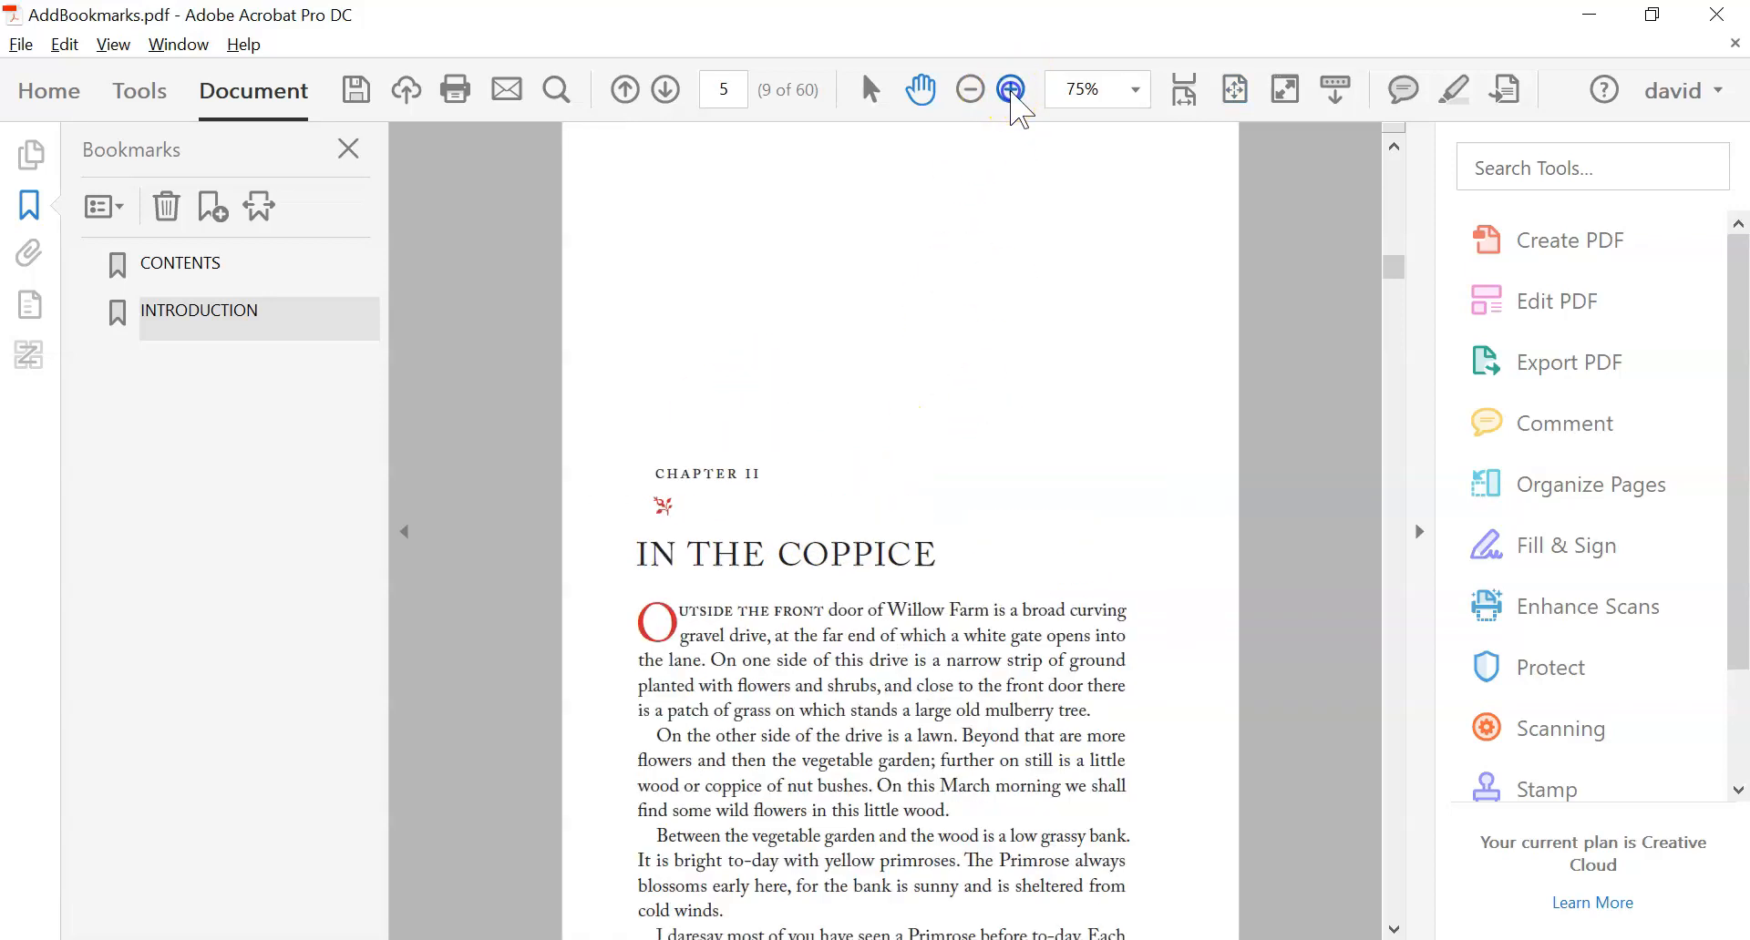
pyautogui.click(1011, 91)
pyautogui.scroll(-5, 957, 500)
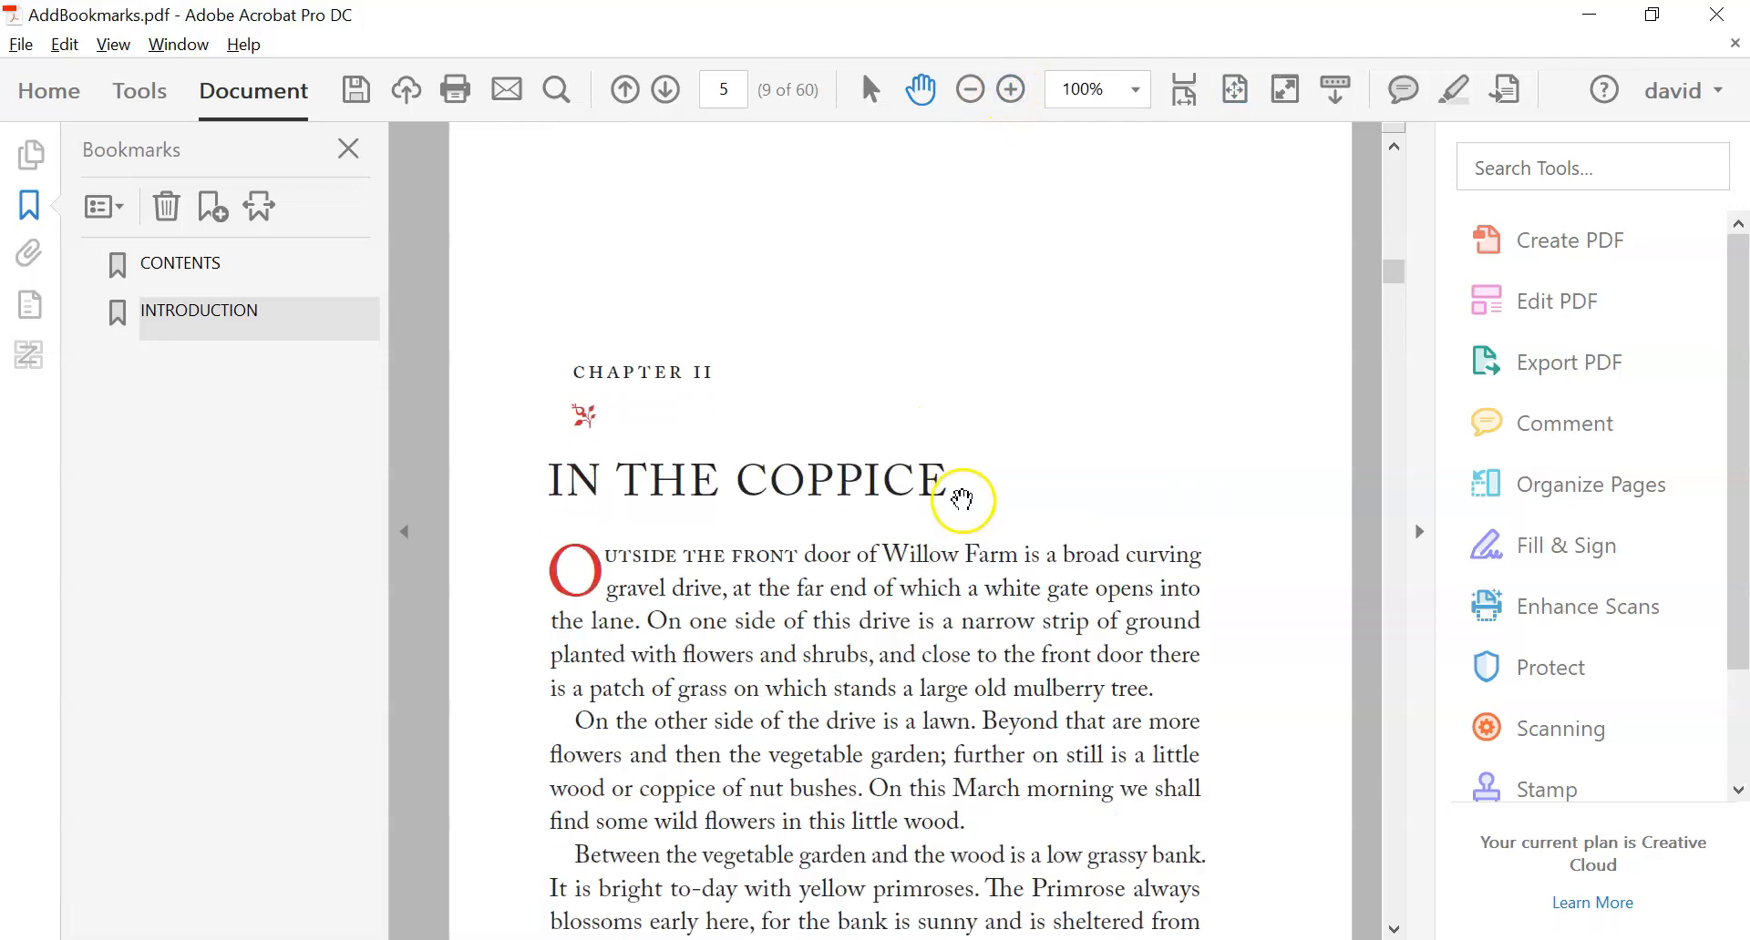
pyautogui.scroll(-2, 961, 497)
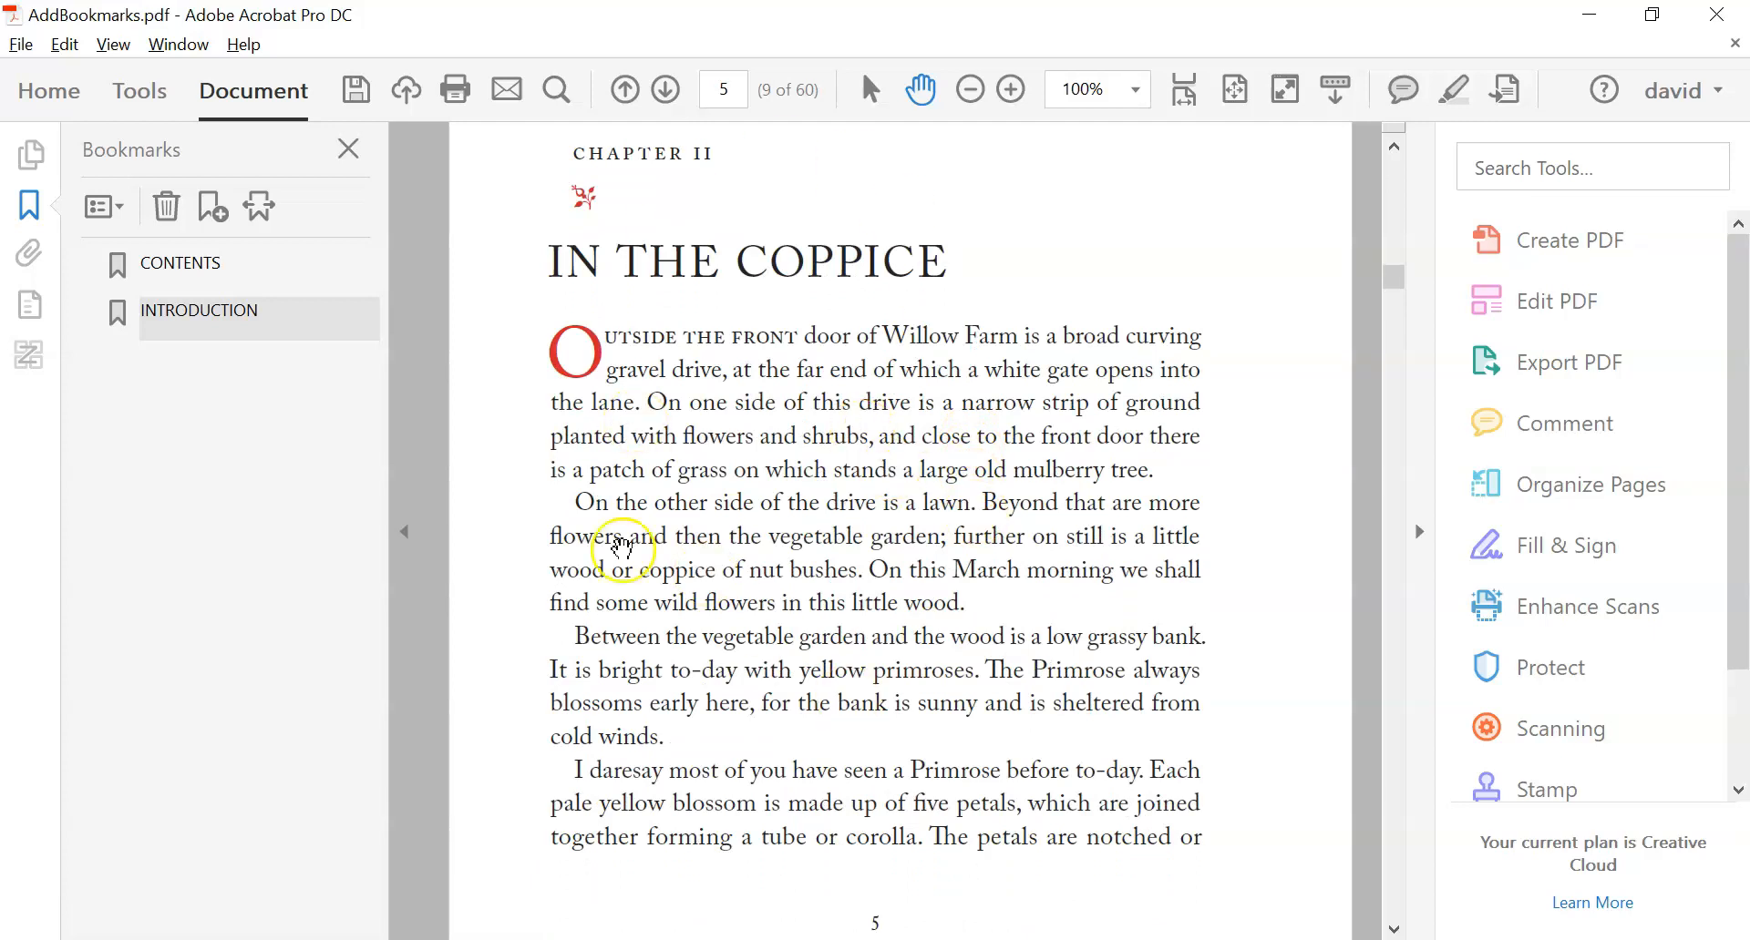
pyautogui.click(646, 257)
pyautogui.tripleClick(645, 257)
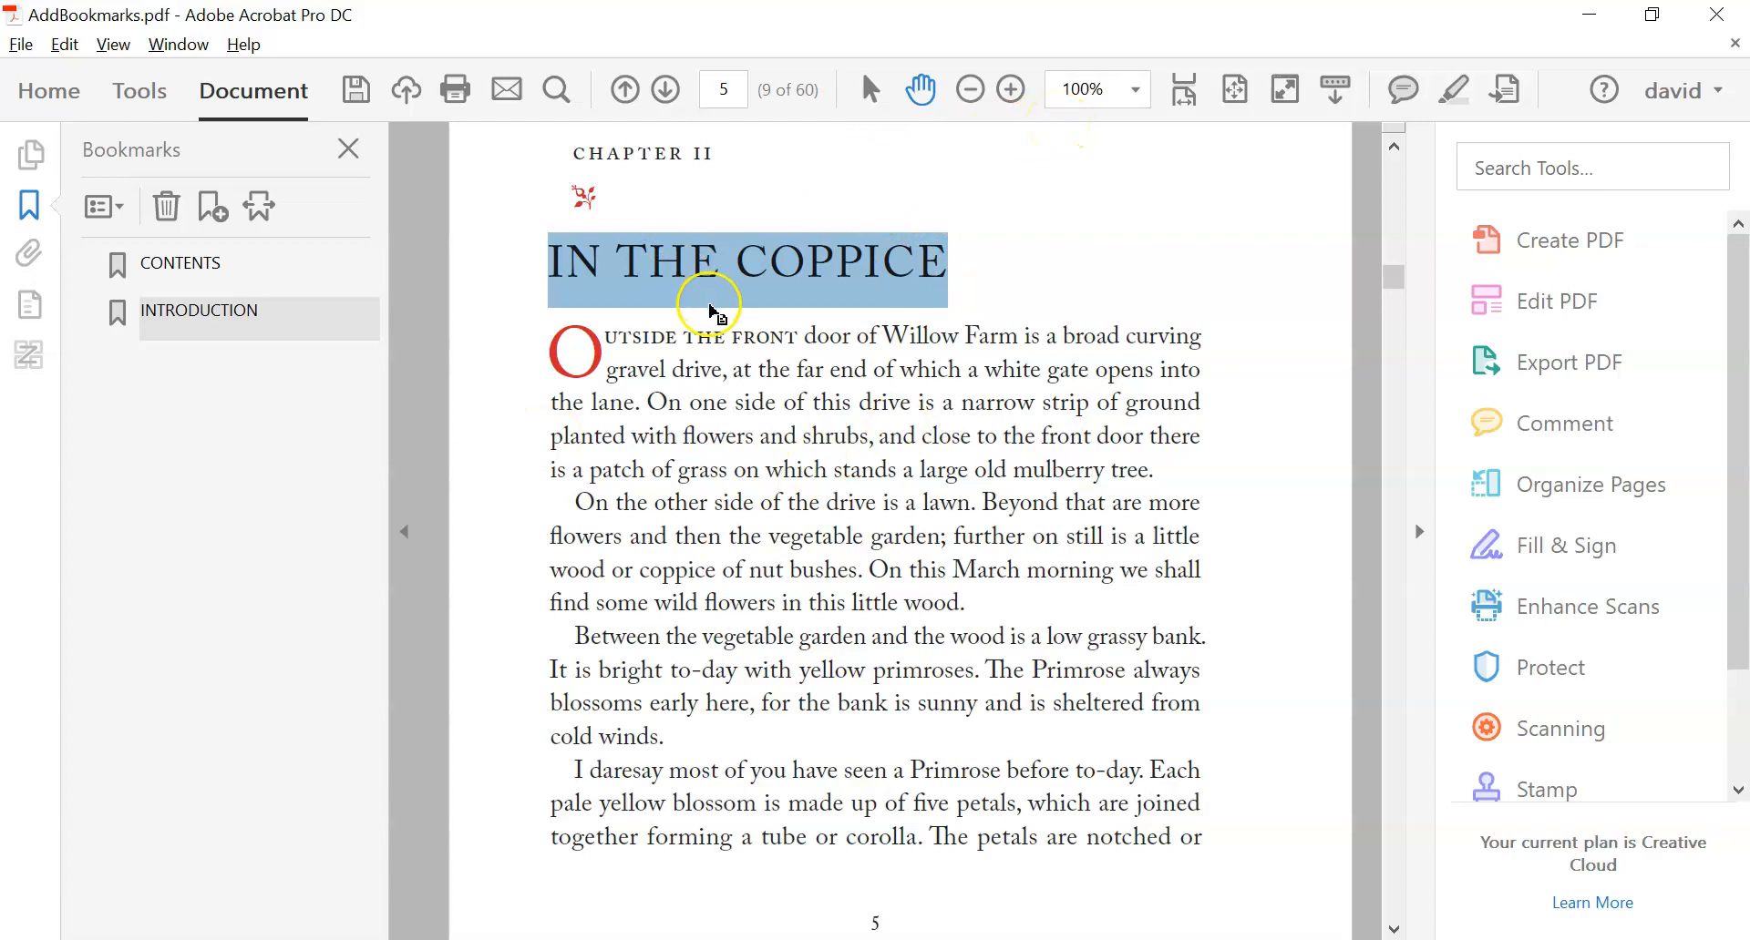
pyautogui.click(213, 210)
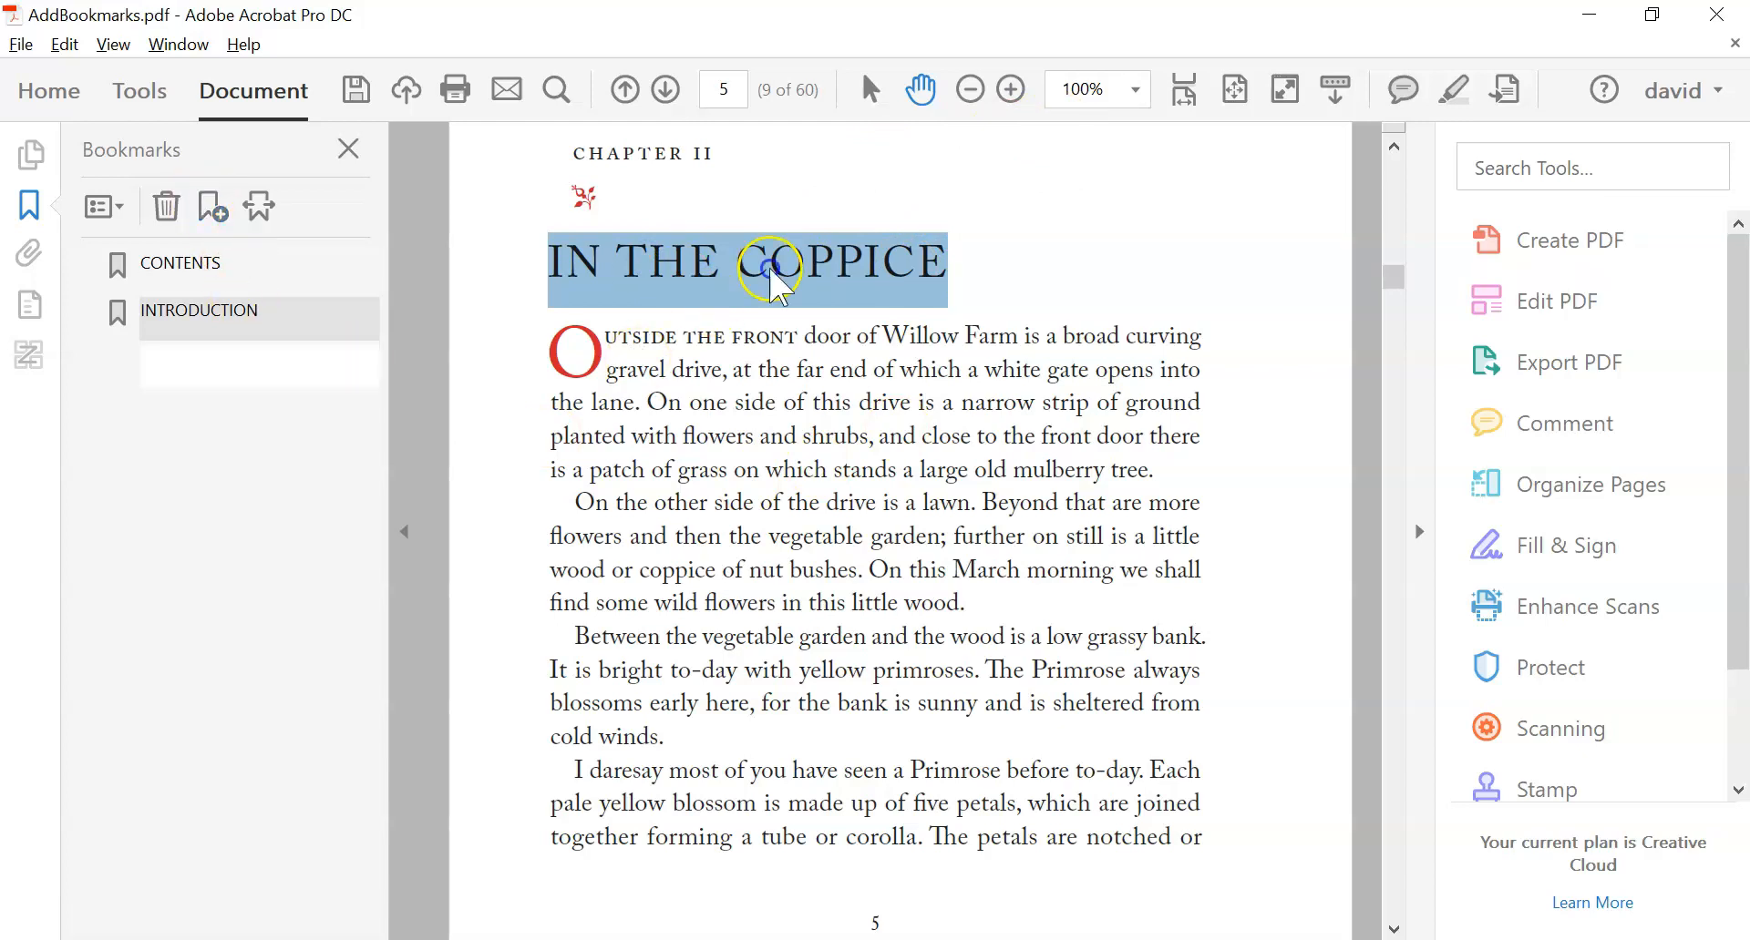
pyautogui.click(248, 441)
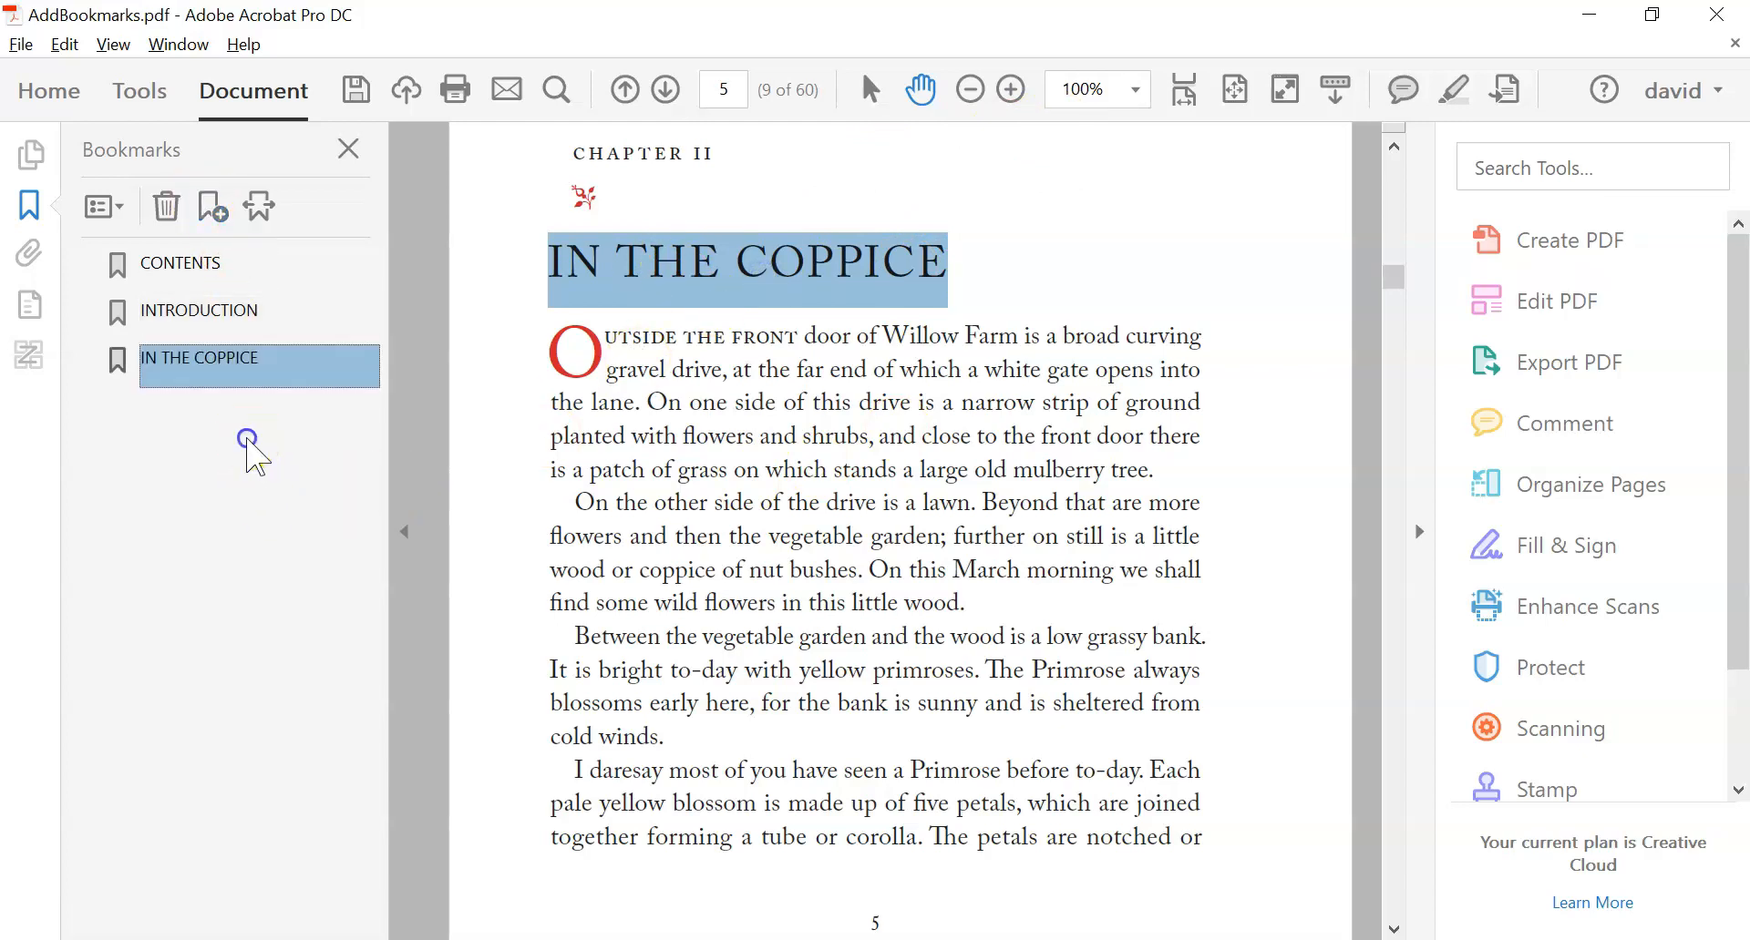
# Test the CONTENTS, INTRODUCTION and IN THE COPPICE bookmarks by jumping to each one, ending on the Introduction.
pyautogui.click(187, 264)
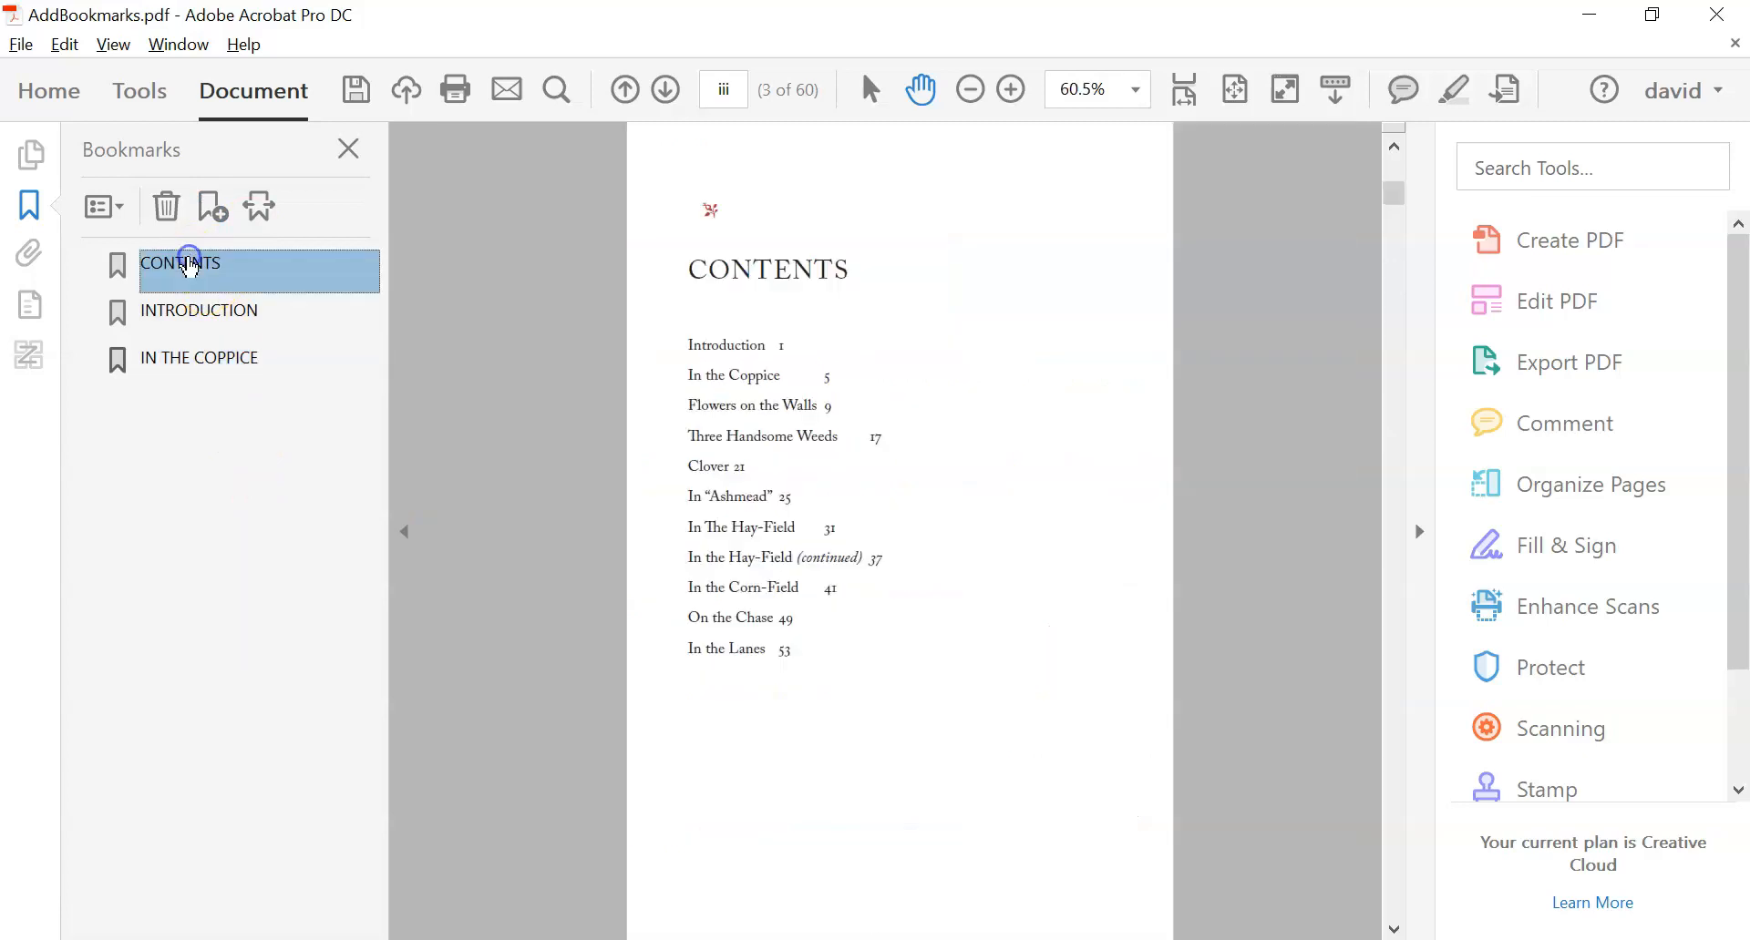
pyautogui.click(202, 313)
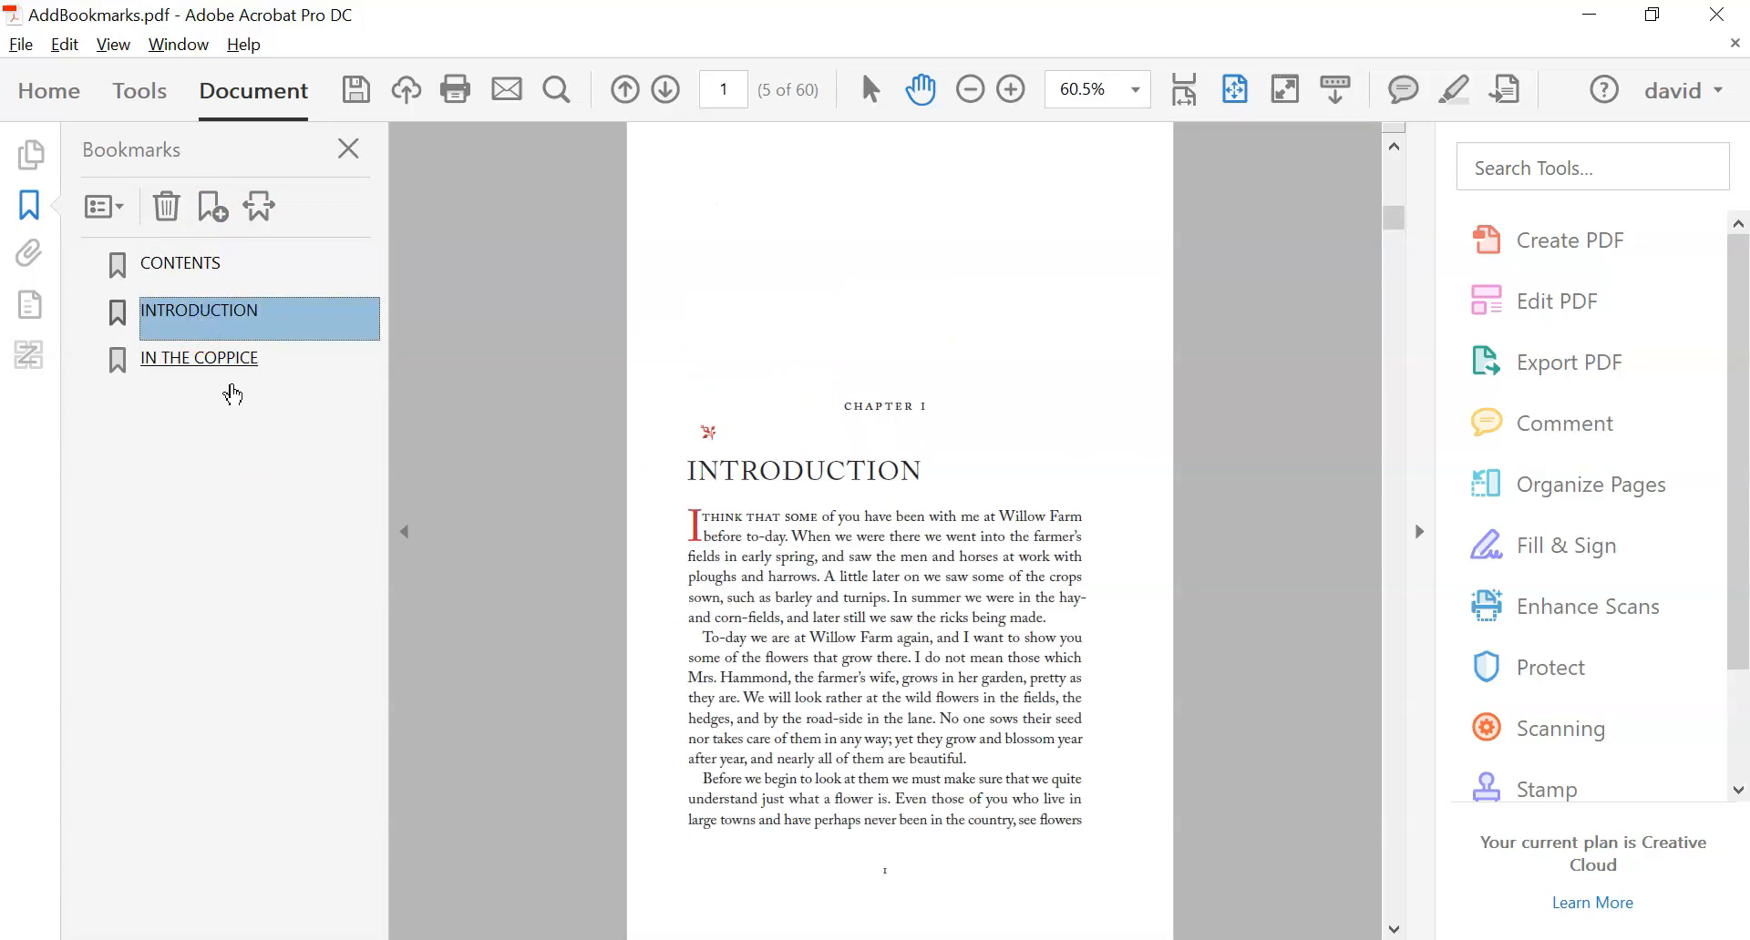
pyautogui.click(229, 361)
pyautogui.click(203, 310)
pyautogui.click(736, 383)
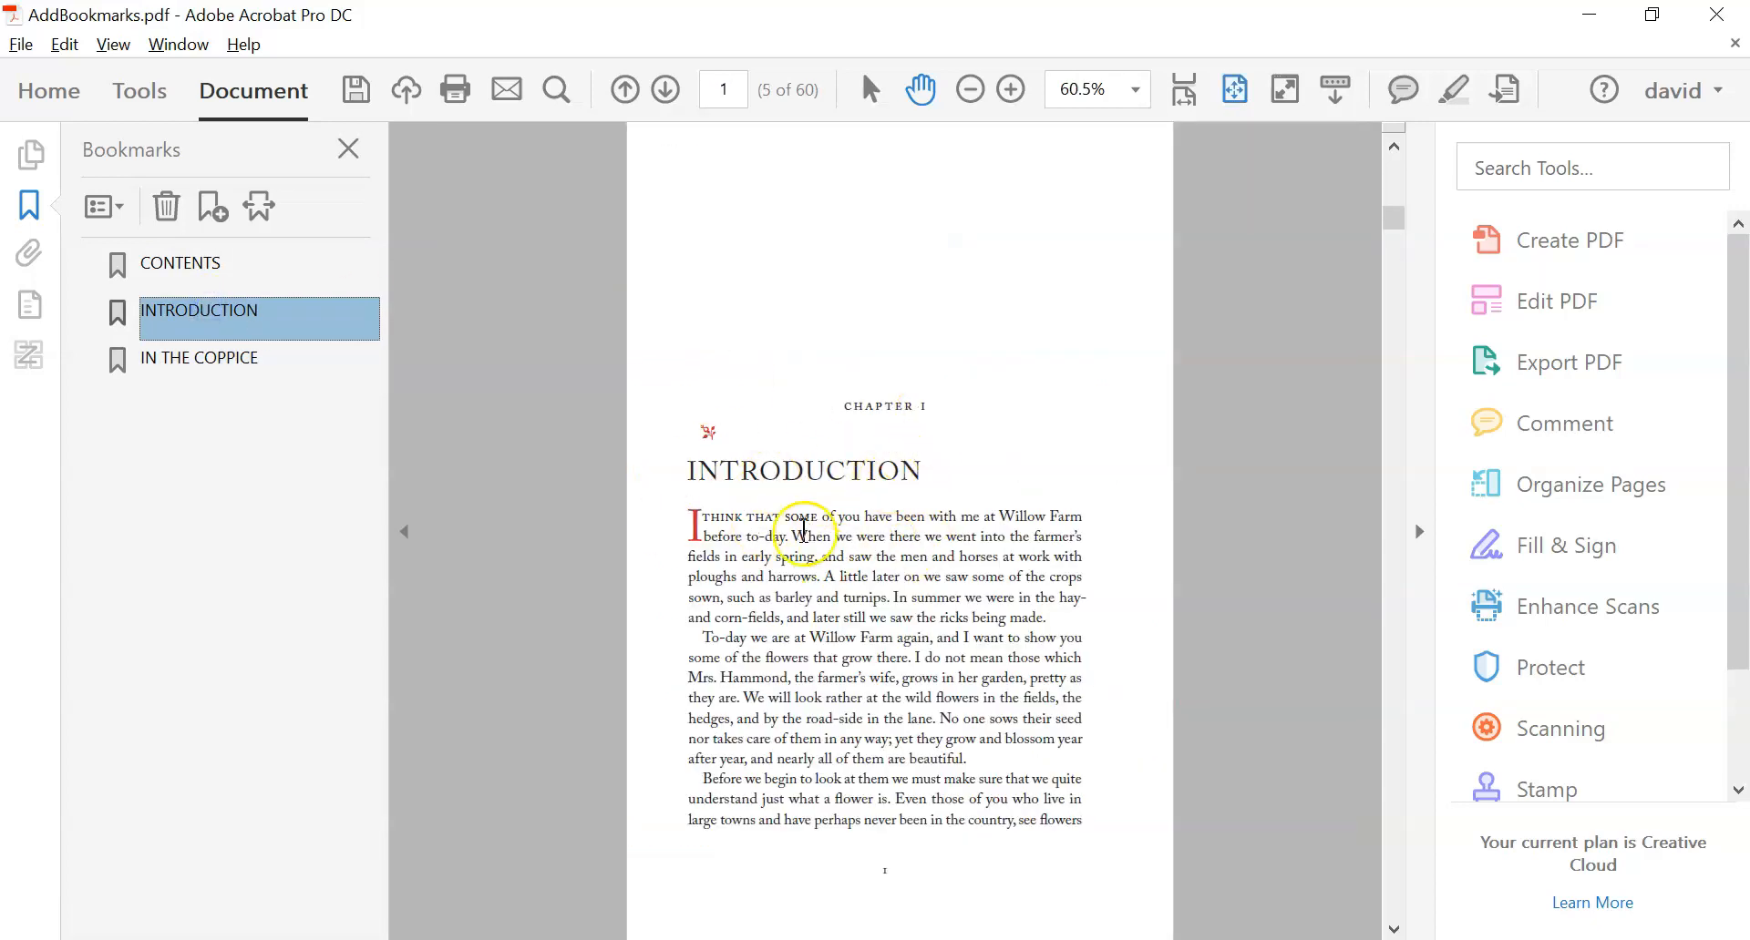
# Reset the INTRODUCTION bookmark's destination to a 107% view with the chapter heading near the top of the page.
pyautogui.click(1010, 88)
pyautogui.click(1010, 88)
pyautogui.click(1009, 89)
pyautogui.scroll(-9, 982, 464)
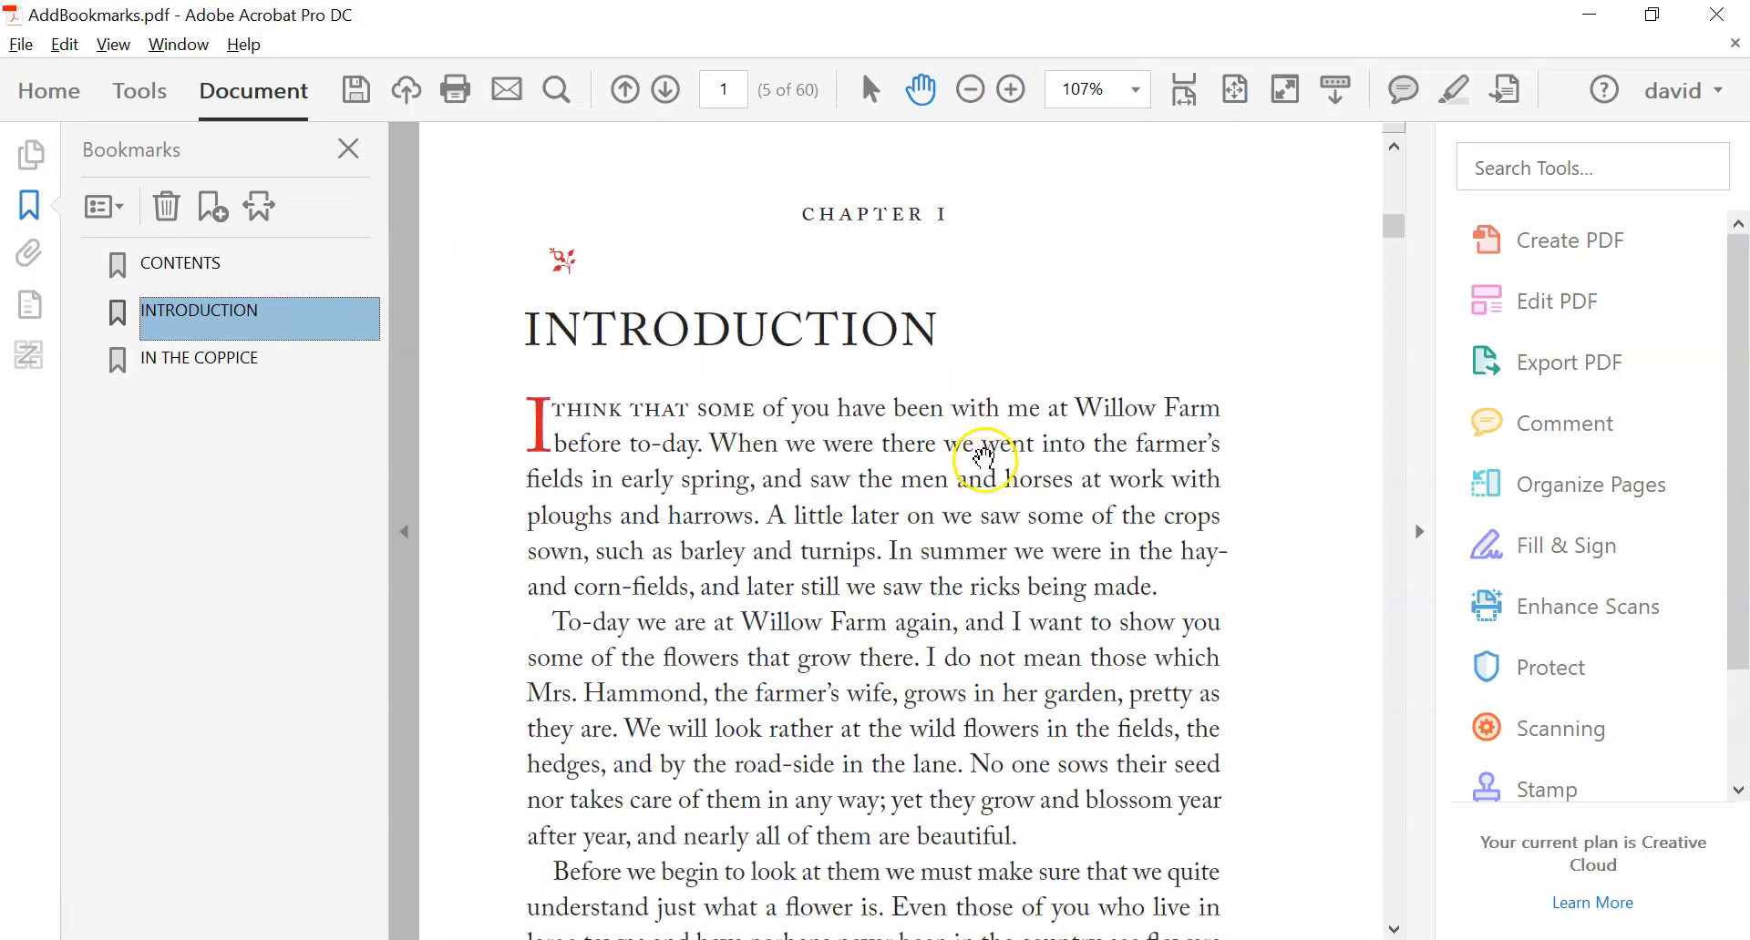
pyautogui.scroll(-2, 984, 455)
pyautogui.scroll(1, 975, 413)
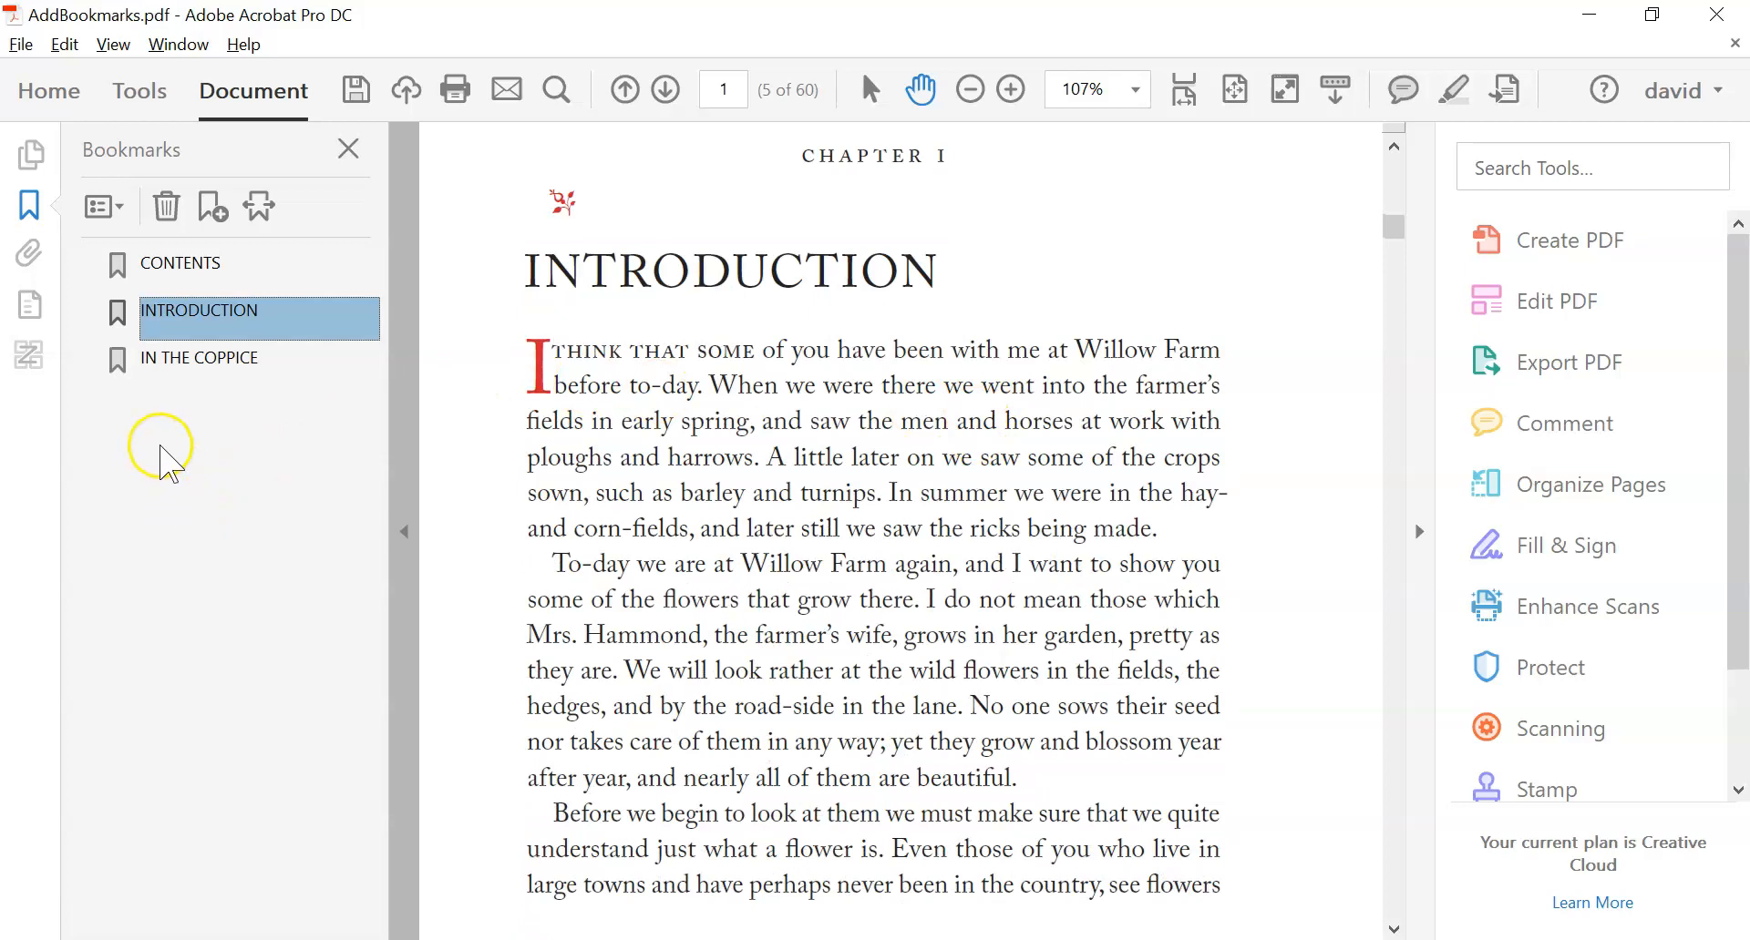
pyautogui.rightClick(288, 312)
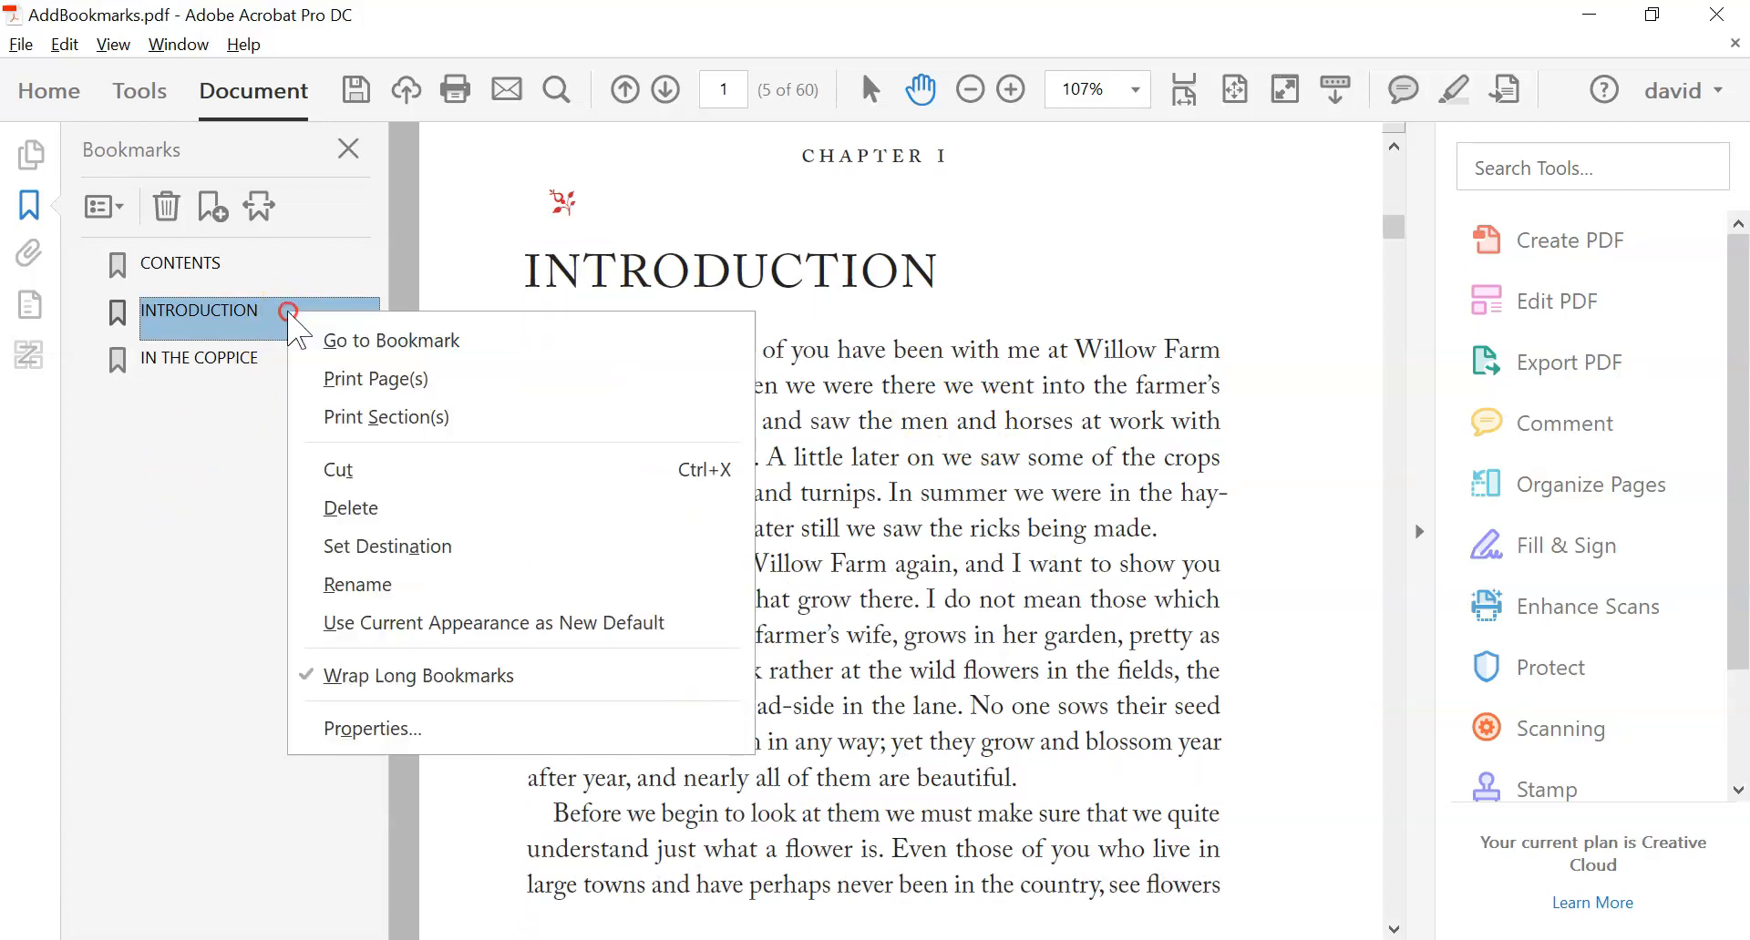
pyautogui.click(388, 545)
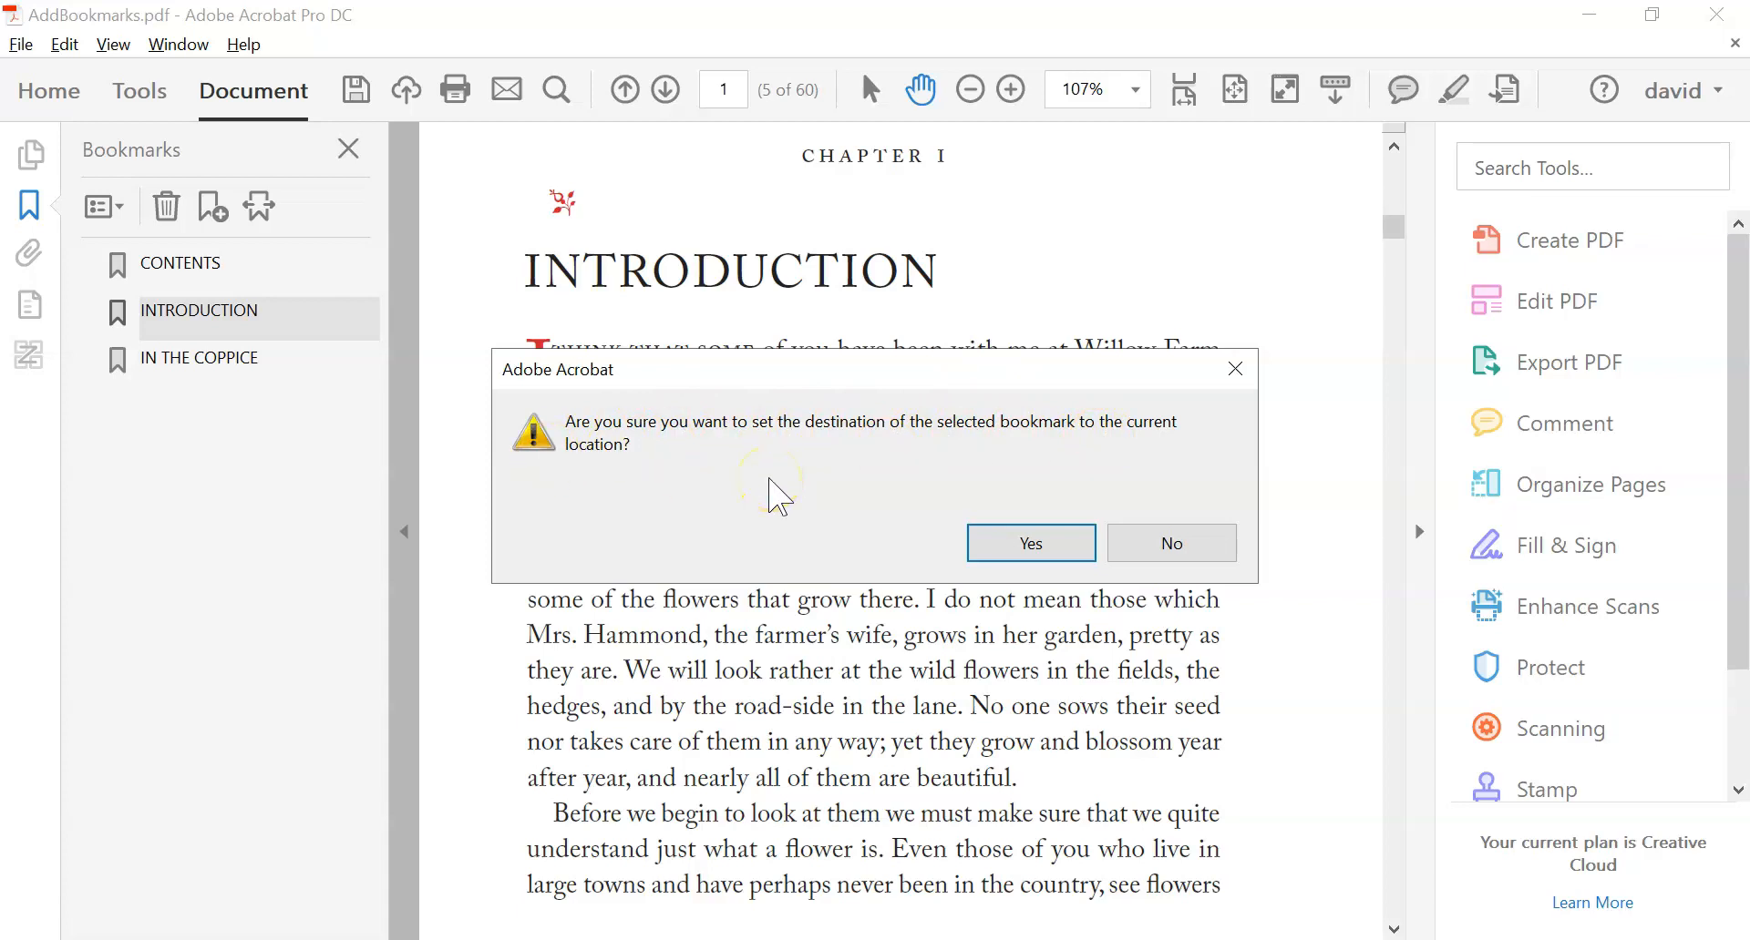
pyautogui.click(1049, 547)
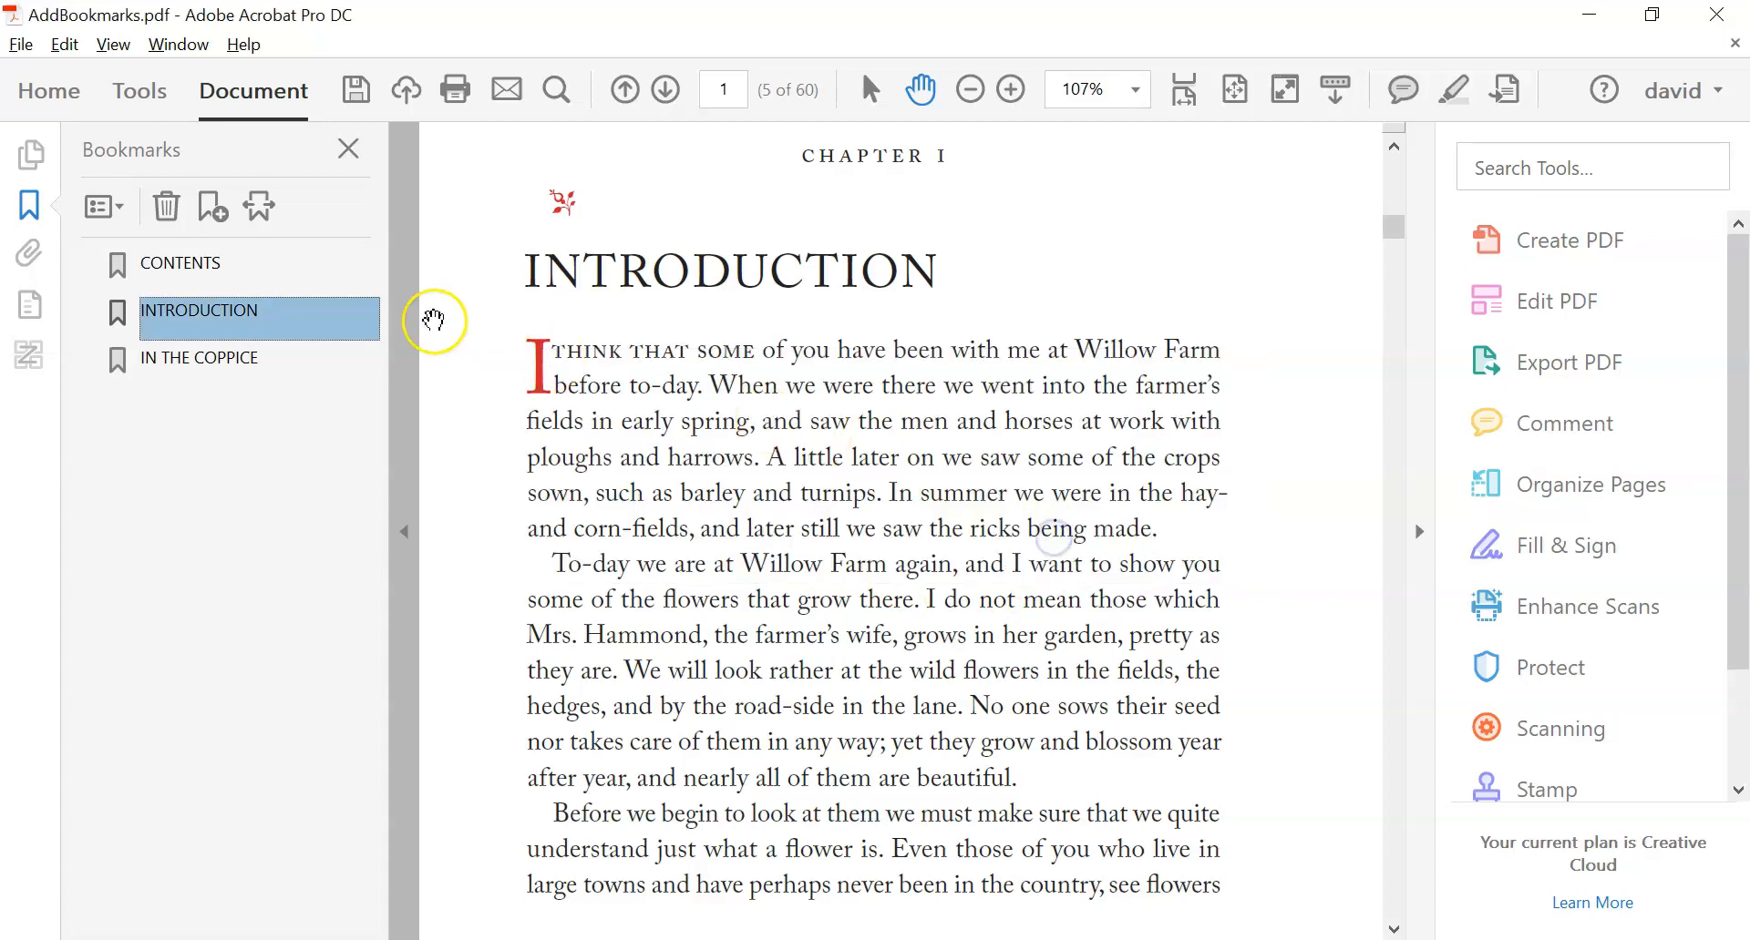
# Check the updated INTRODUCTION destination by going through all three bookmarks in order.
pyautogui.click(193, 262)
pyautogui.click(202, 320)
pyautogui.click(217, 358)
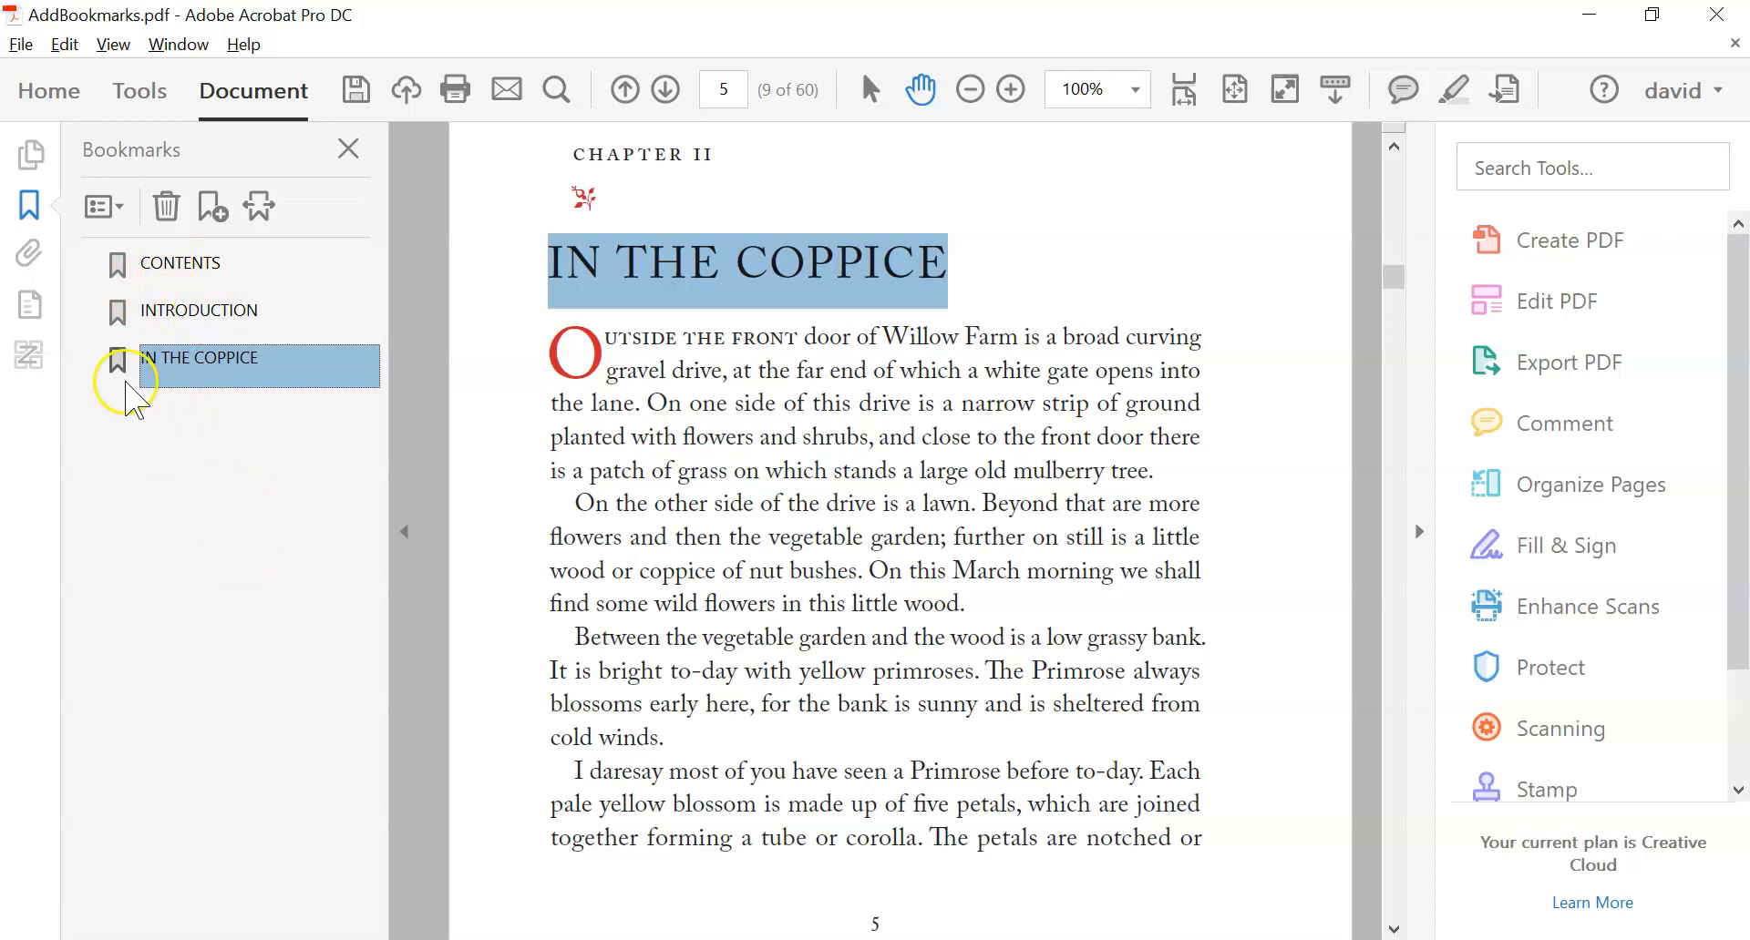
# Nest the INTRODUCTION and IN THE COPPICE bookmarks under CONTENTS, and collapse and re-expand the group.
pyautogui.moveTo(112, 326); pyautogui.dragTo(169, 290)
pyautogui.click(198, 476)
pyautogui.moveTo(117, 365); pyautogui.dragTo(143, 334)
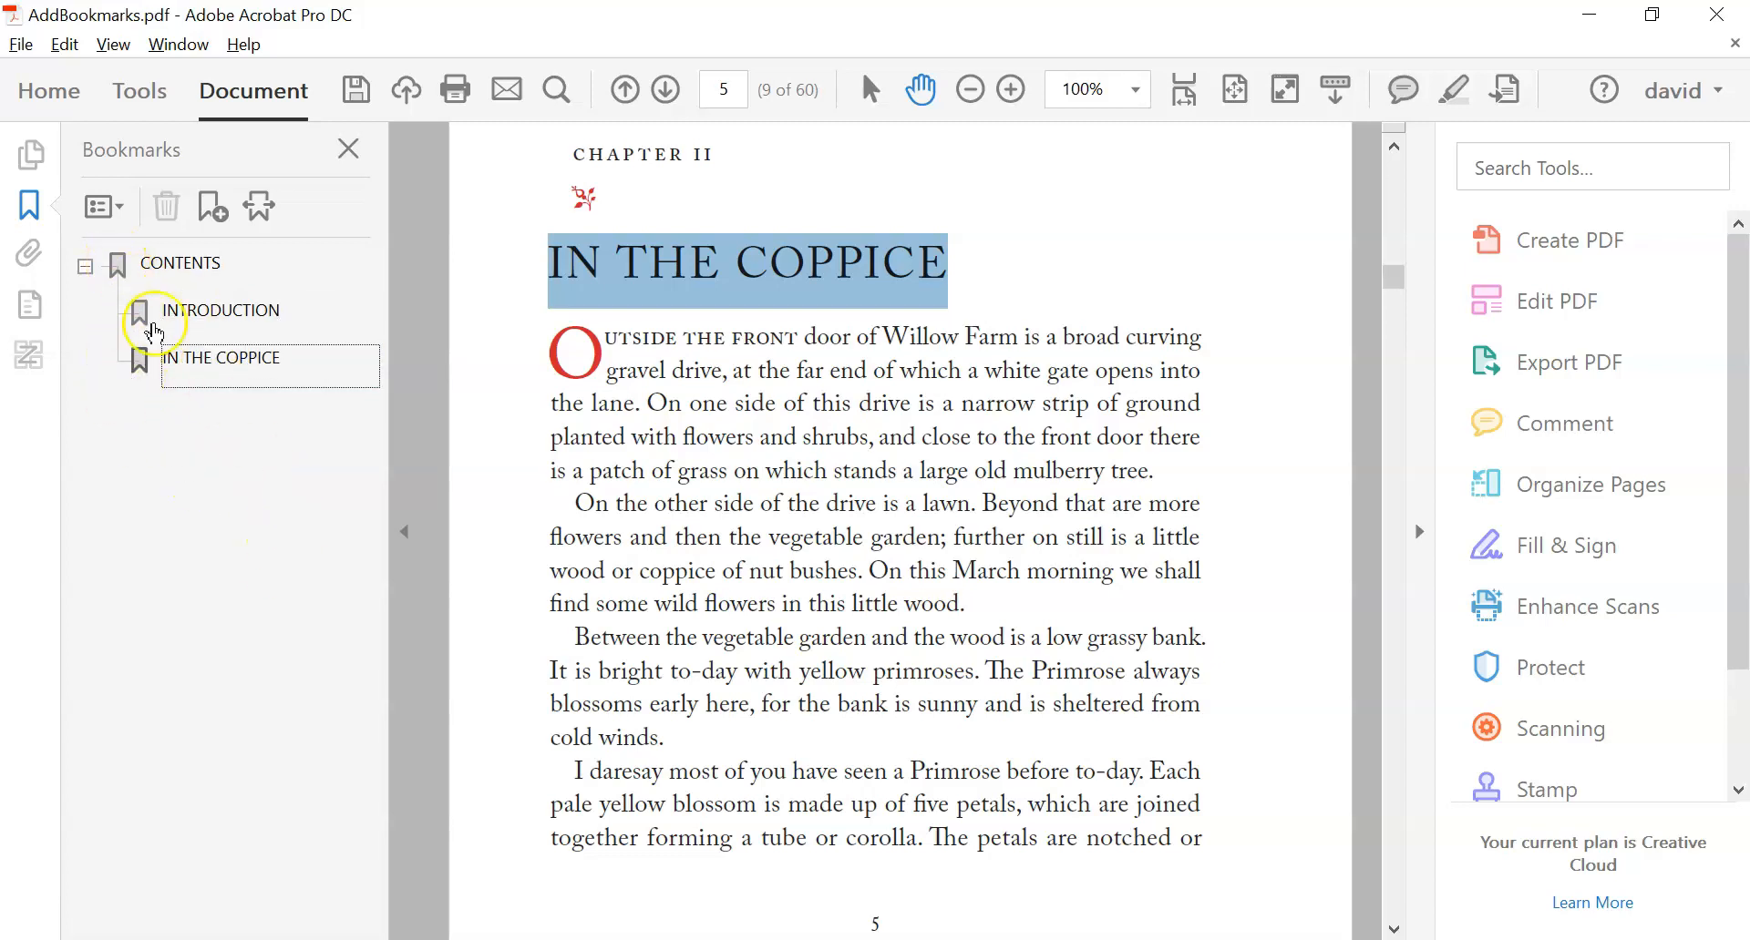
pyautogui.click(84, 266)
pyautogui.click(84, 266)
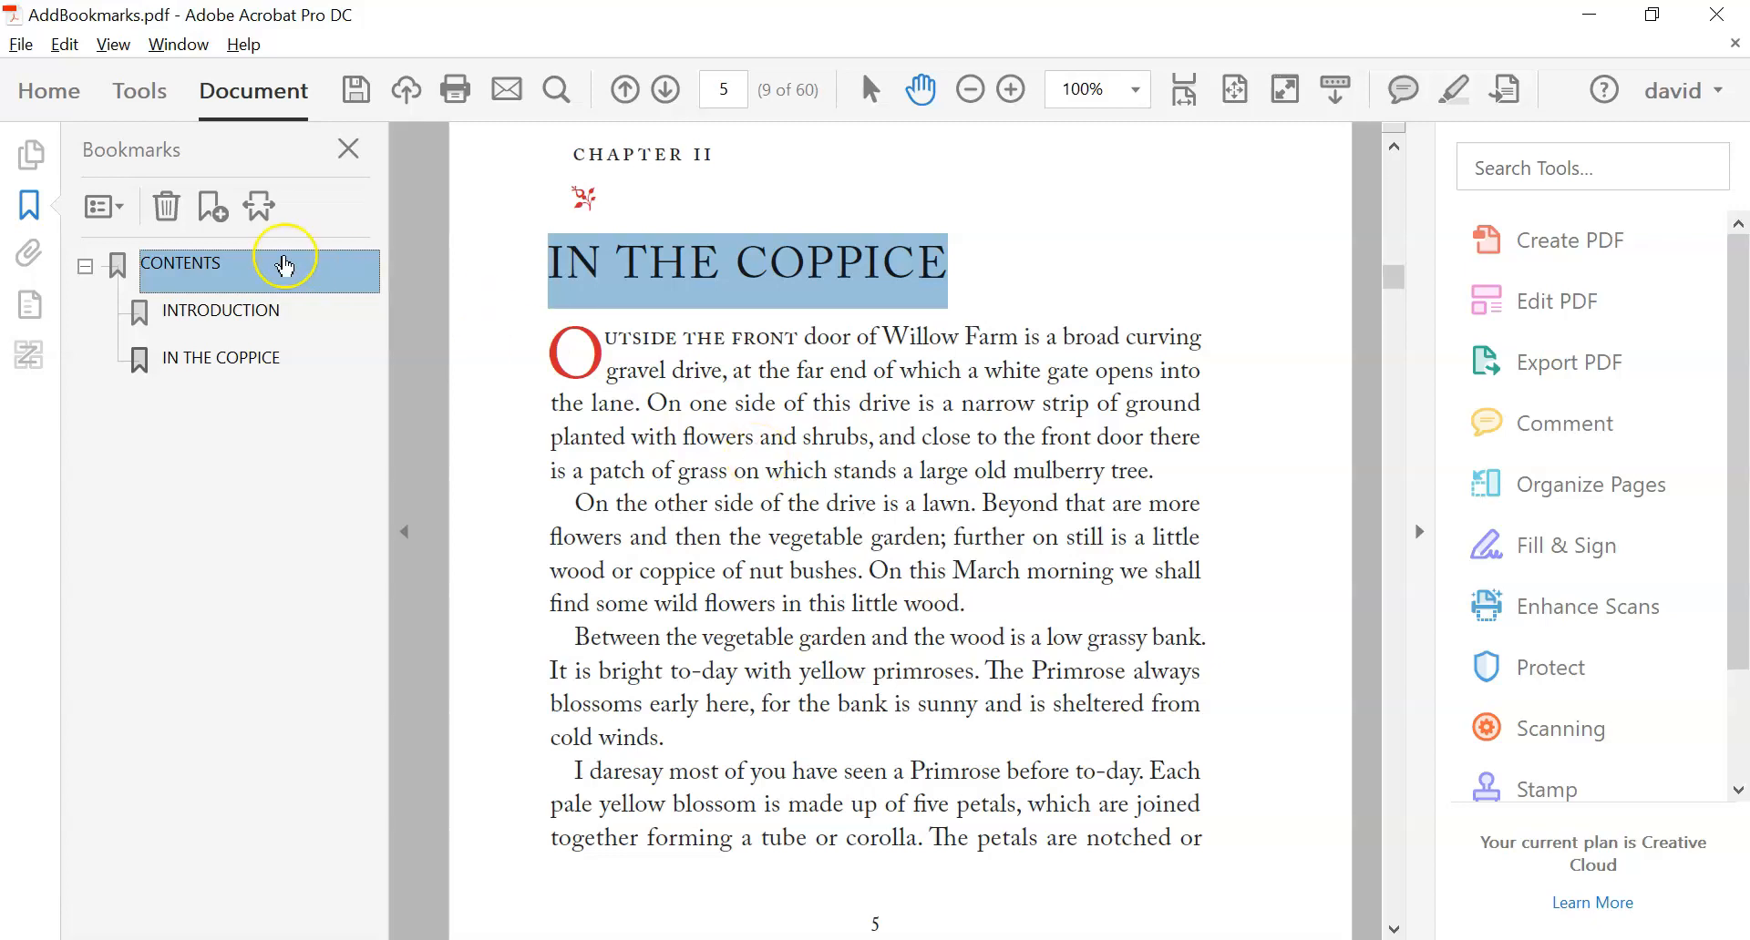
# Set the document's initial view to open with Bookmarks Panel and Page, and apply the document properties.
pyautogui.click(22, 46)
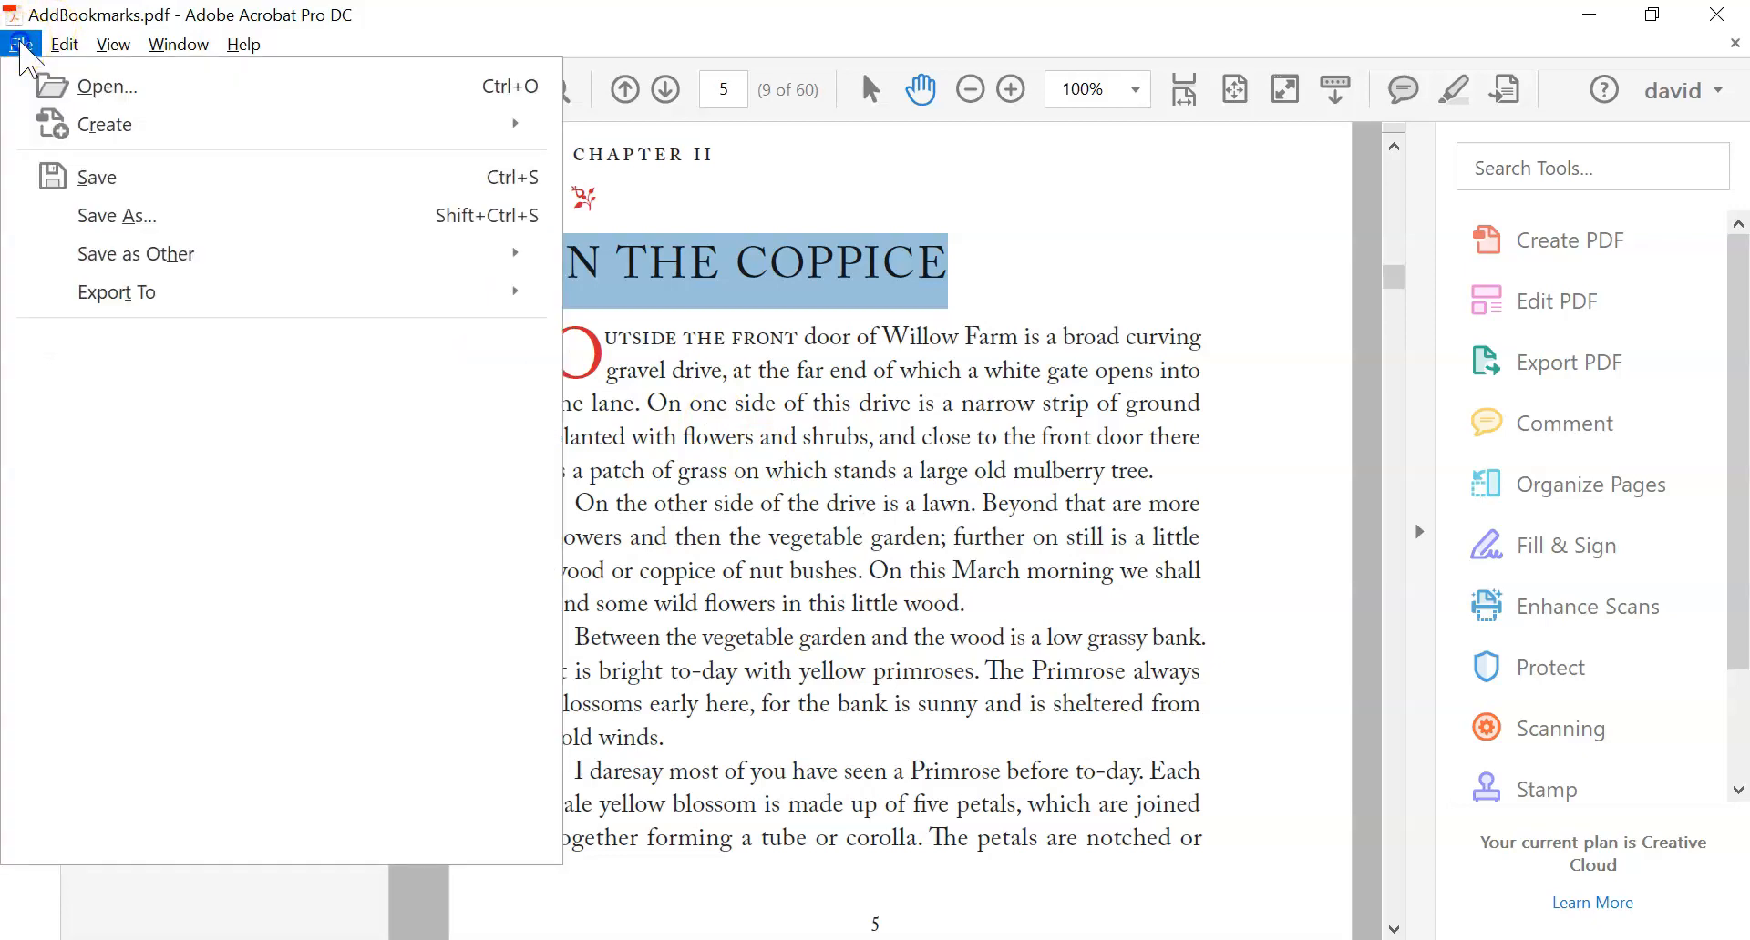
pyautogui.click(143, 490)
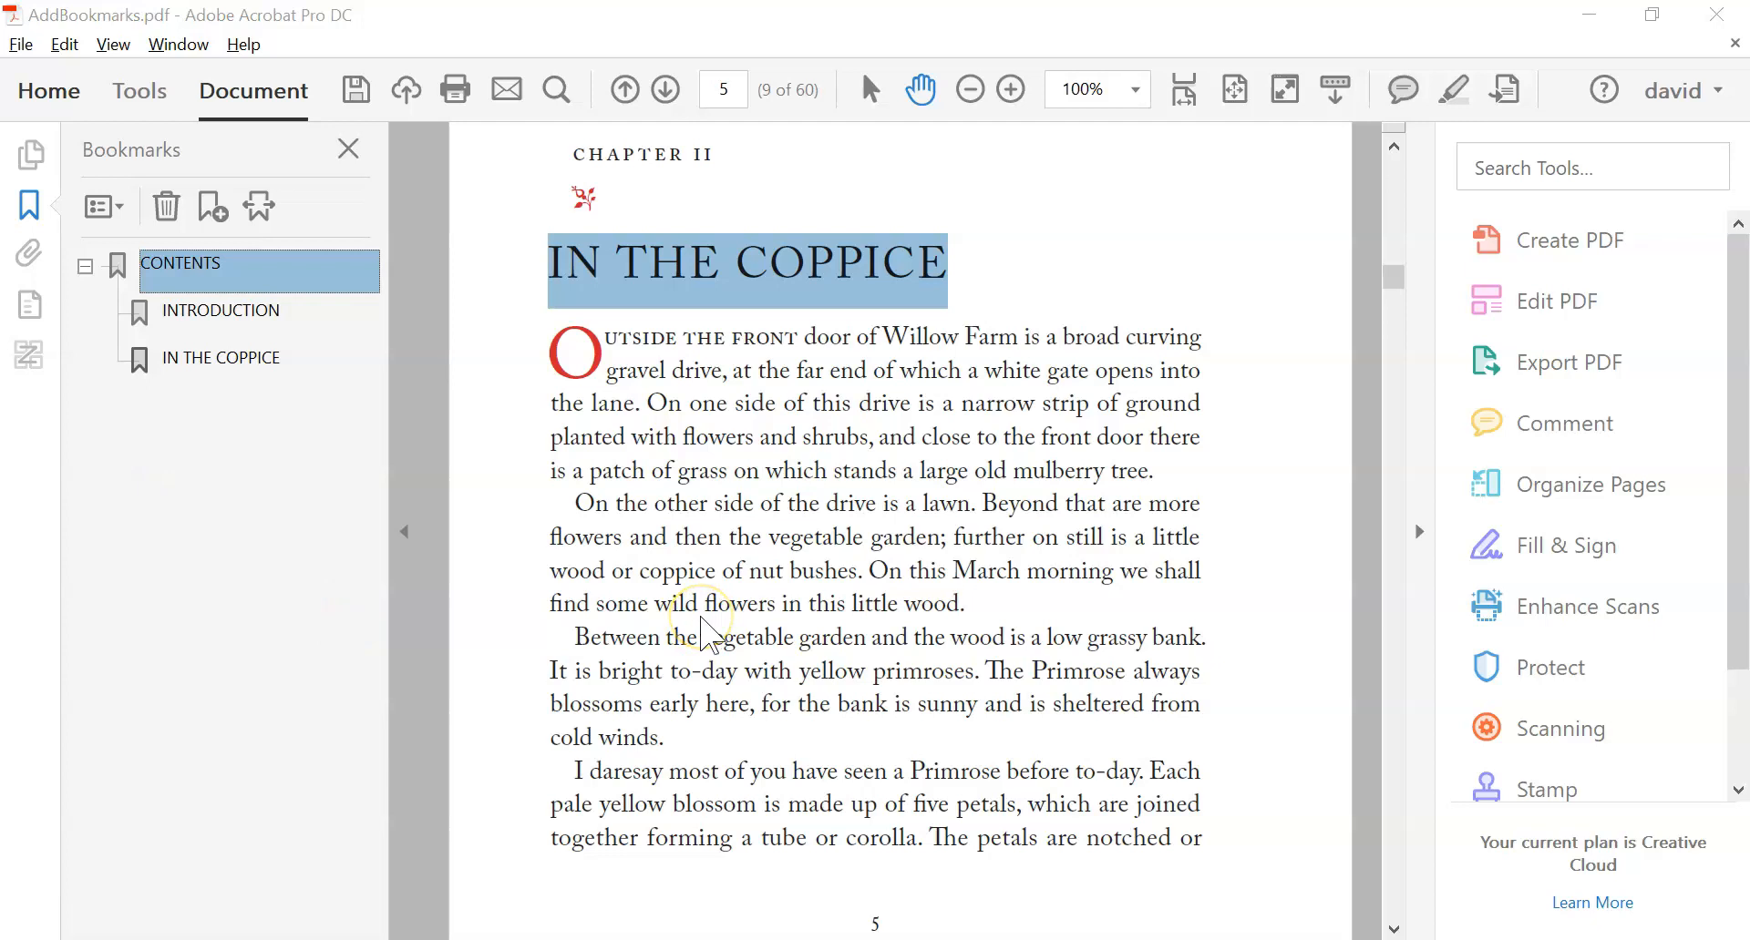
pyautogui.hotkey('ctrl', 'd')
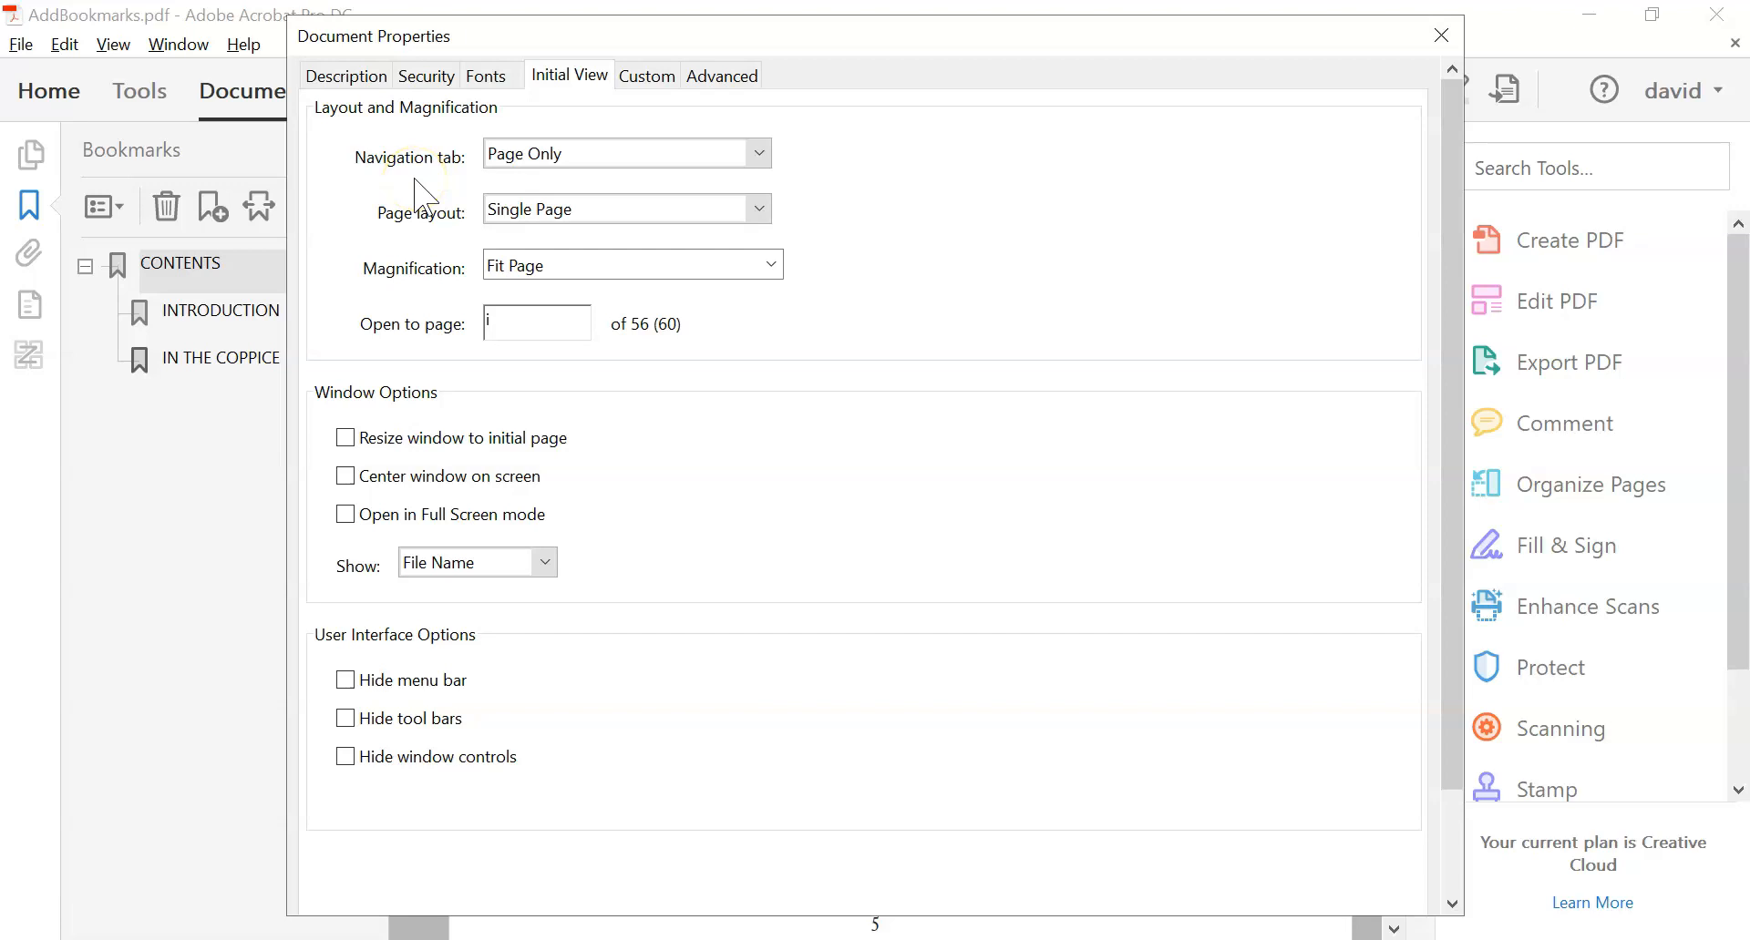
pyautogui.click(756, 153)
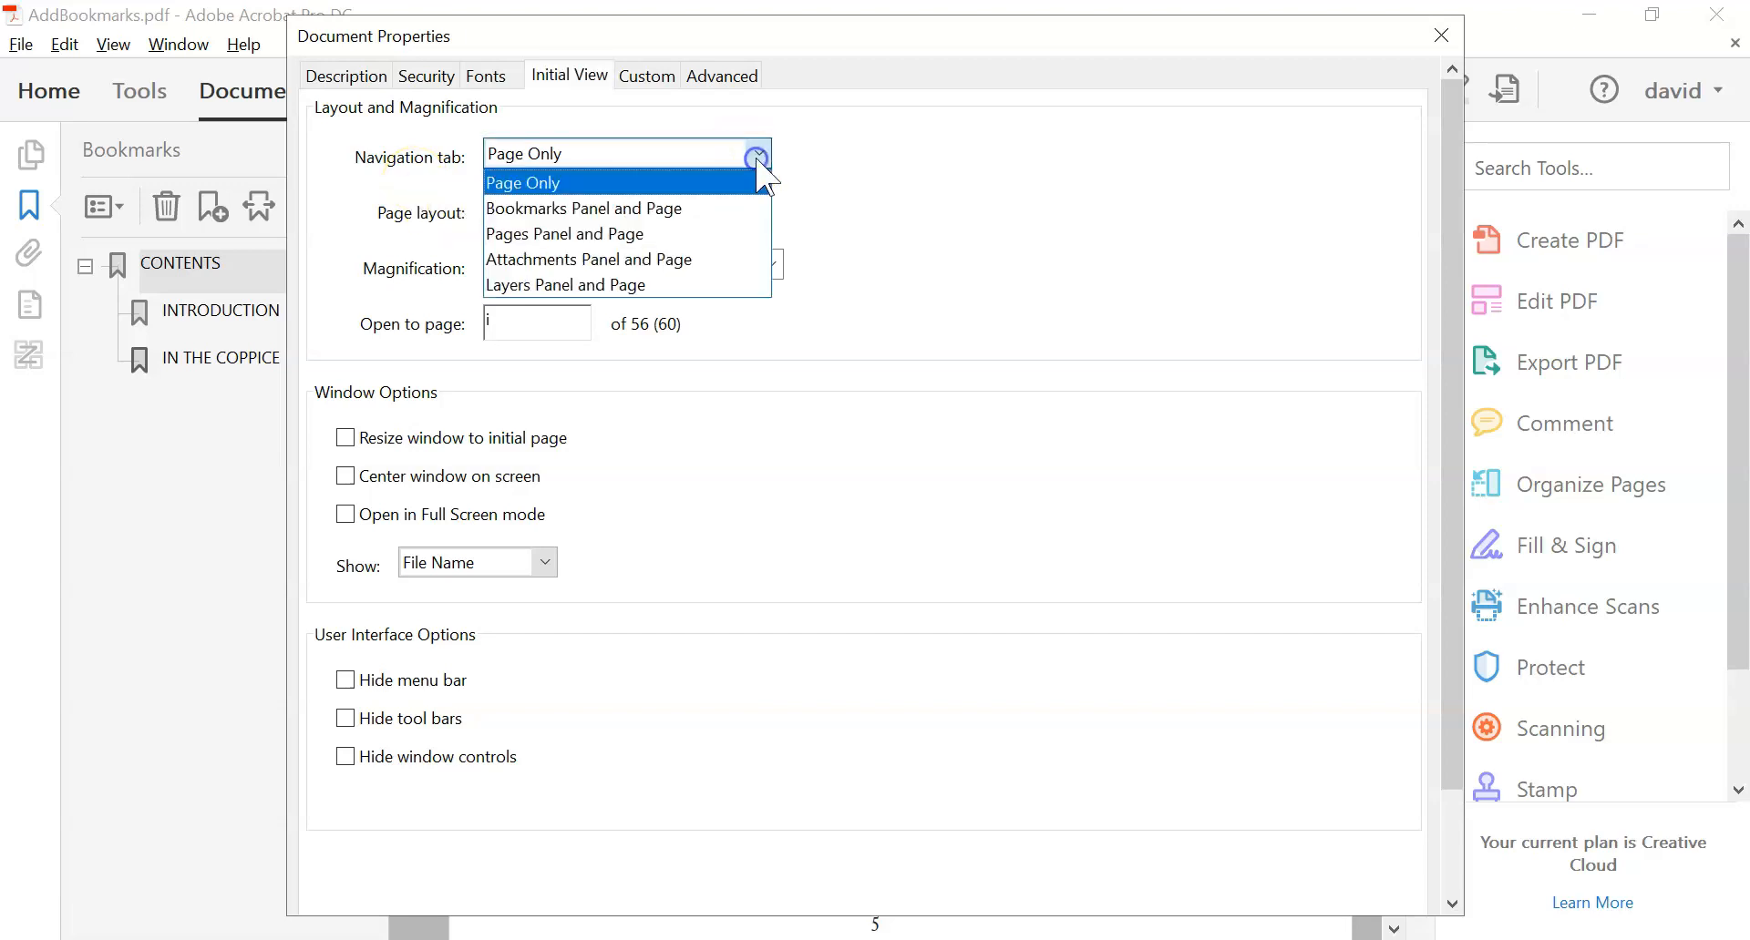
pyautogui.click(601, 215)
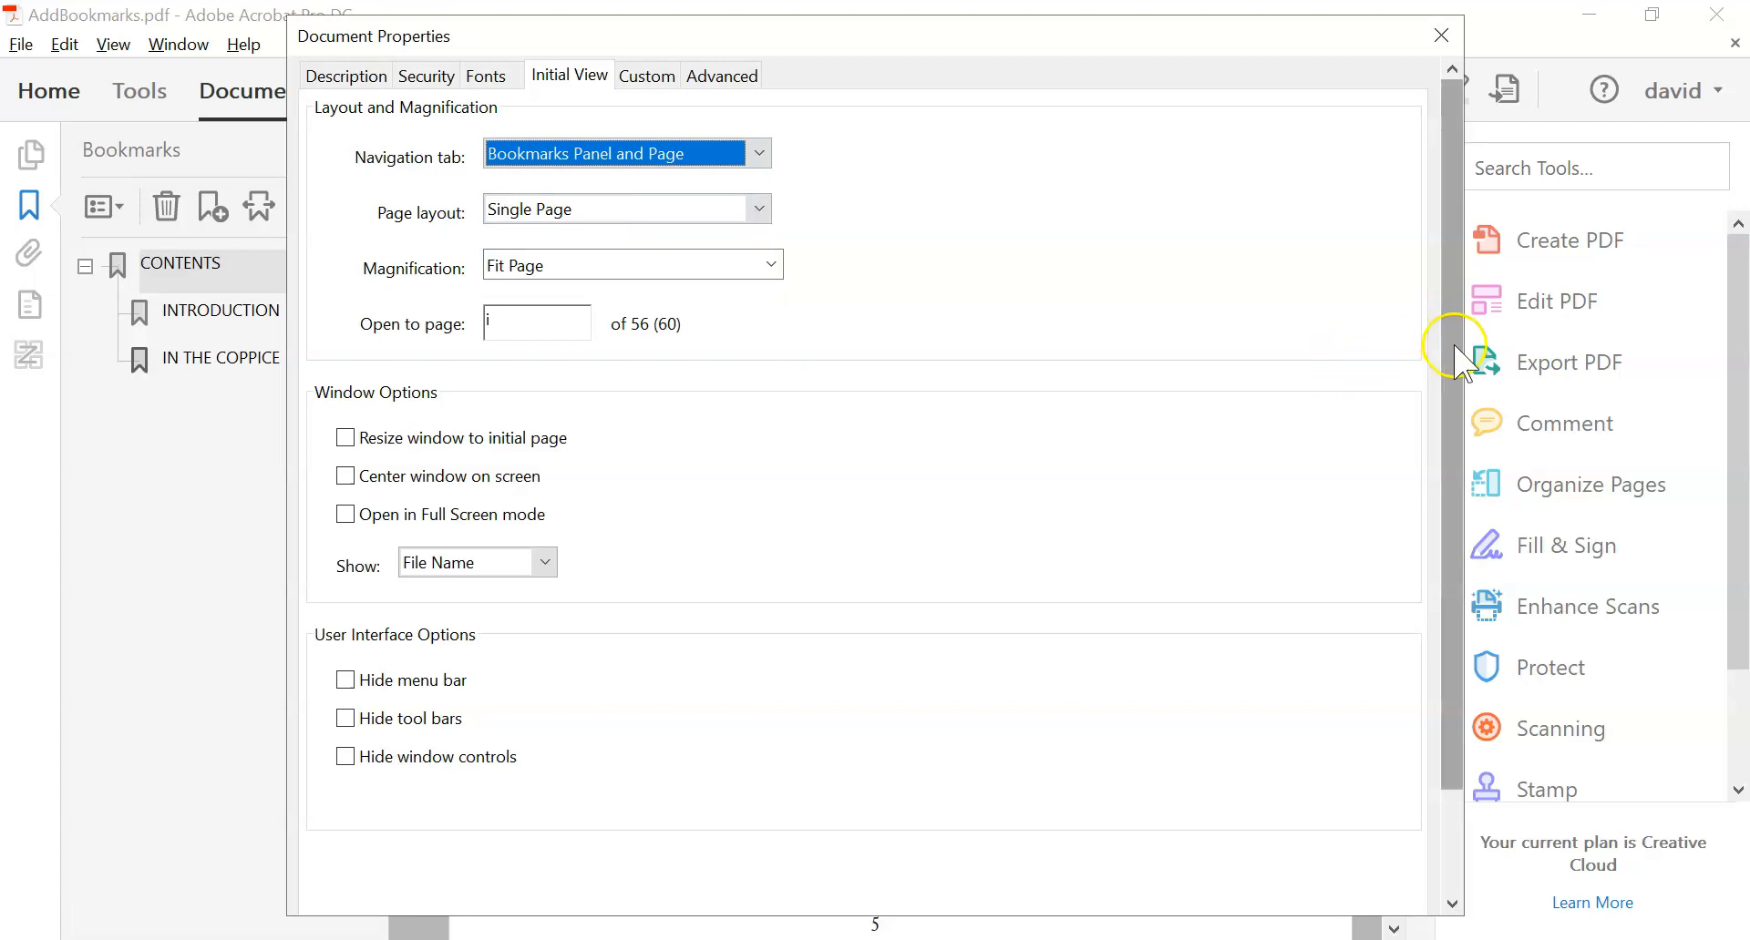
pyautogui.scroll(-2, 1370, 776)
pyautogui.click(1172, 890)
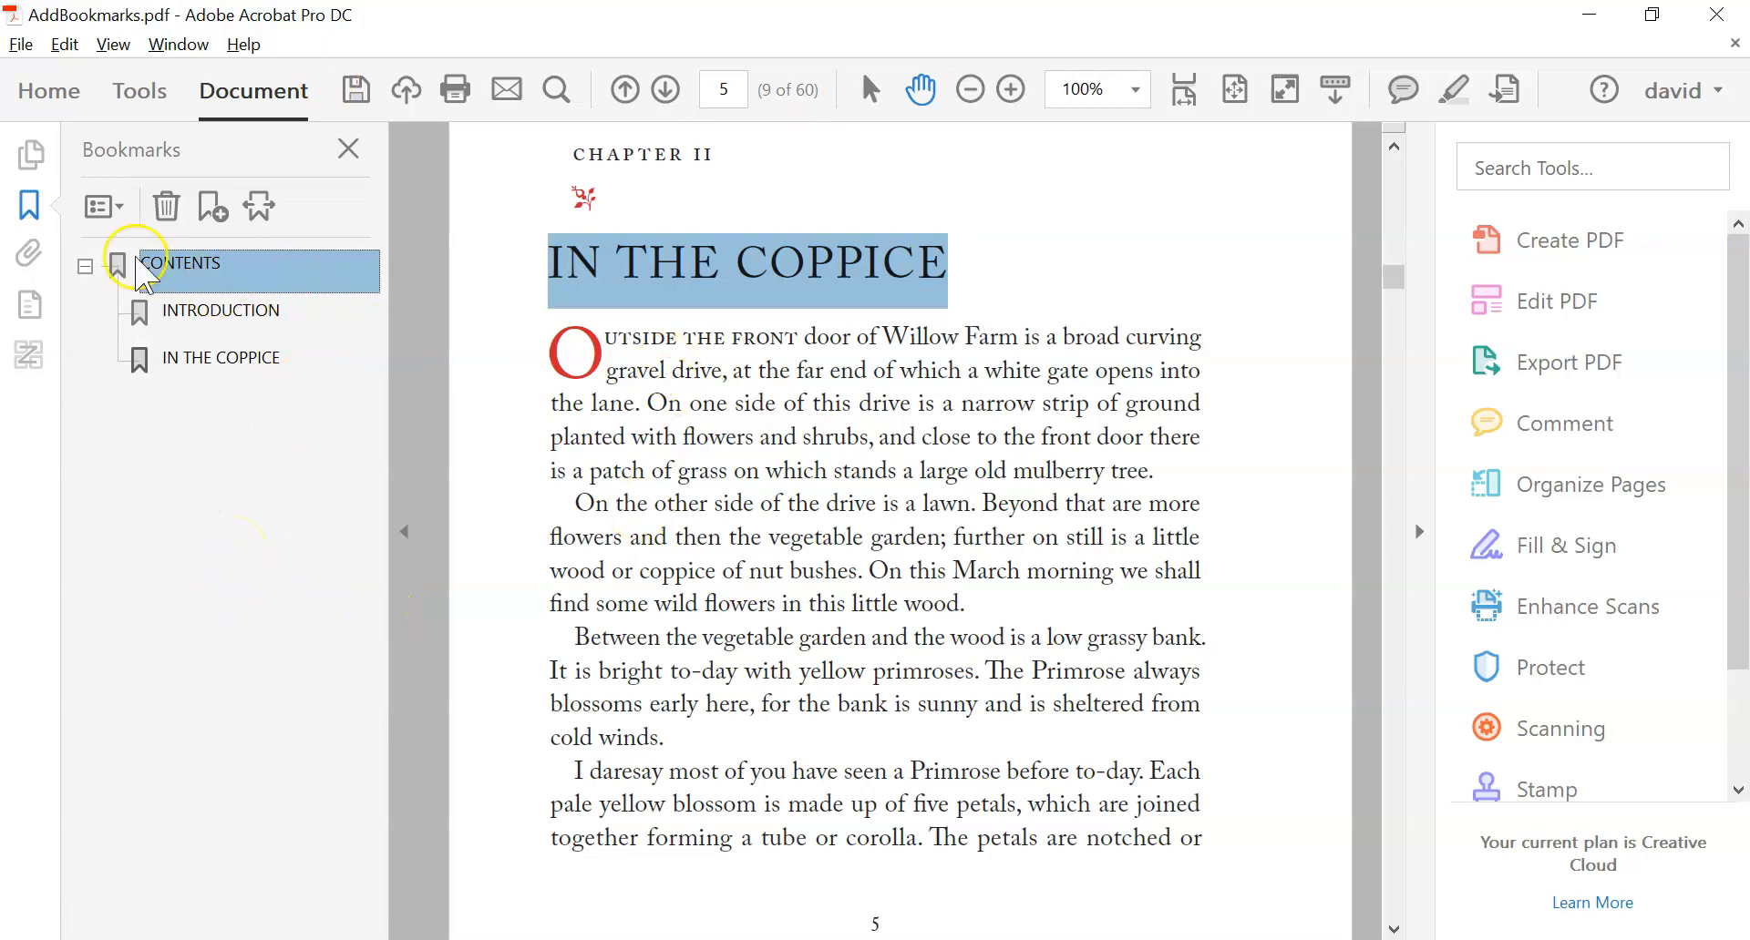
# Return from the IN THE COPPICE chapter to the cover page at the start of the document.
pyautogui.scroll(3, 637, 338)
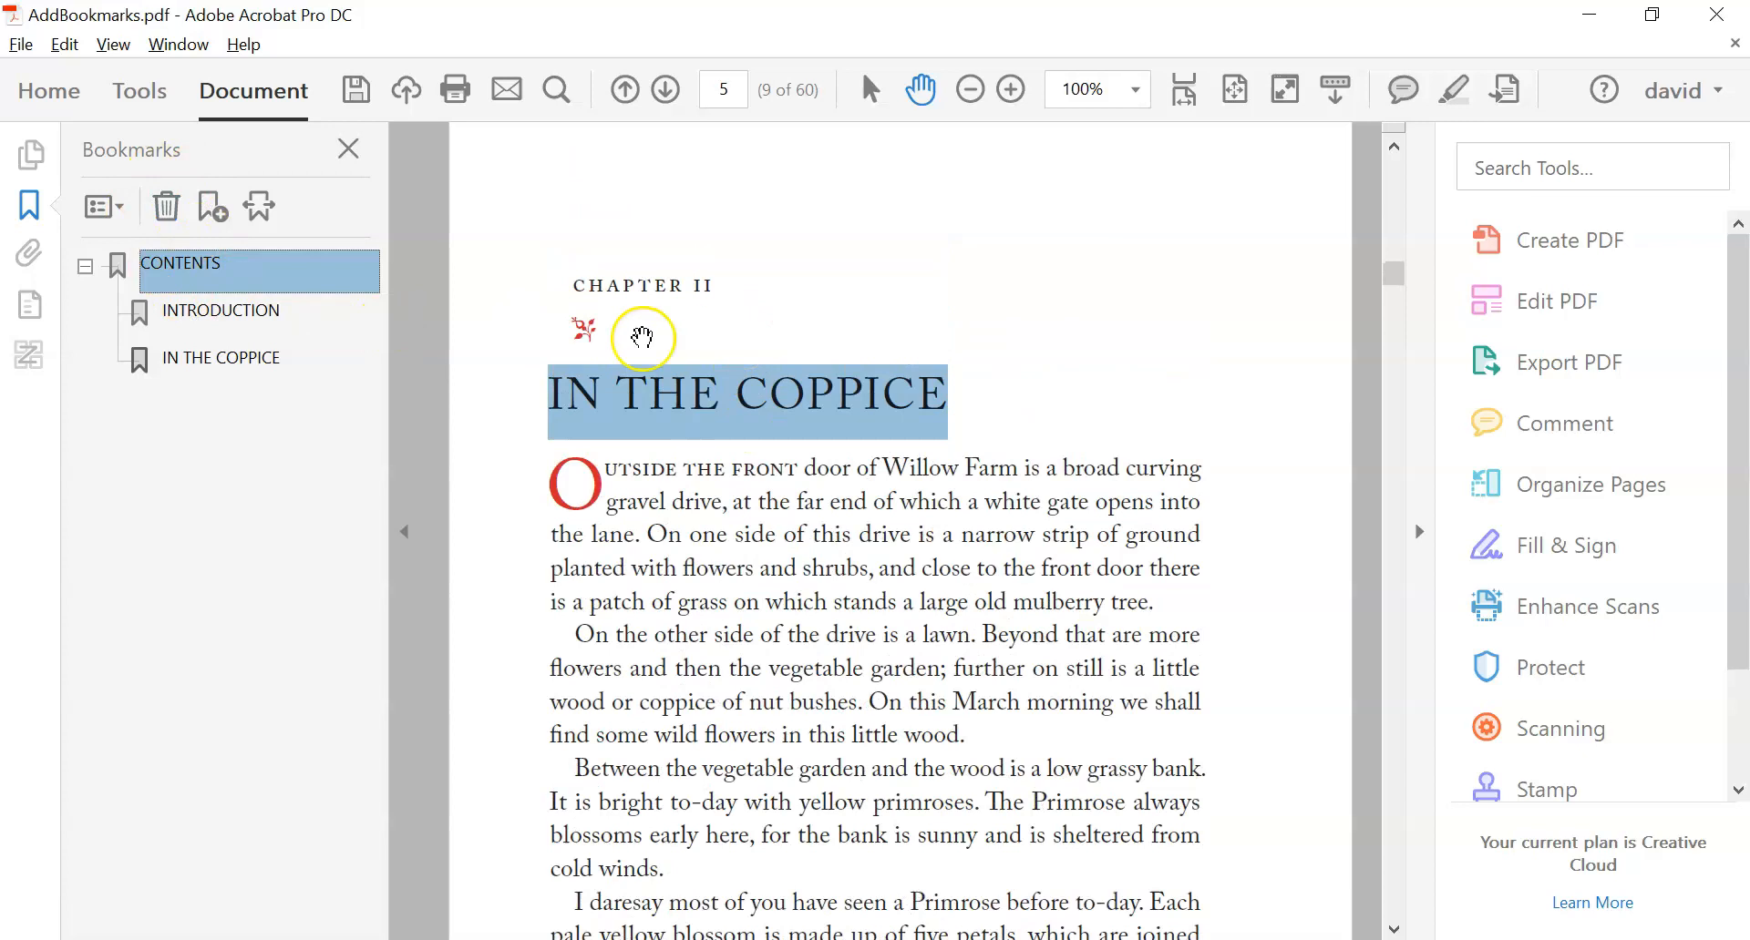
pyautogui.scroll(3, 934, 337)
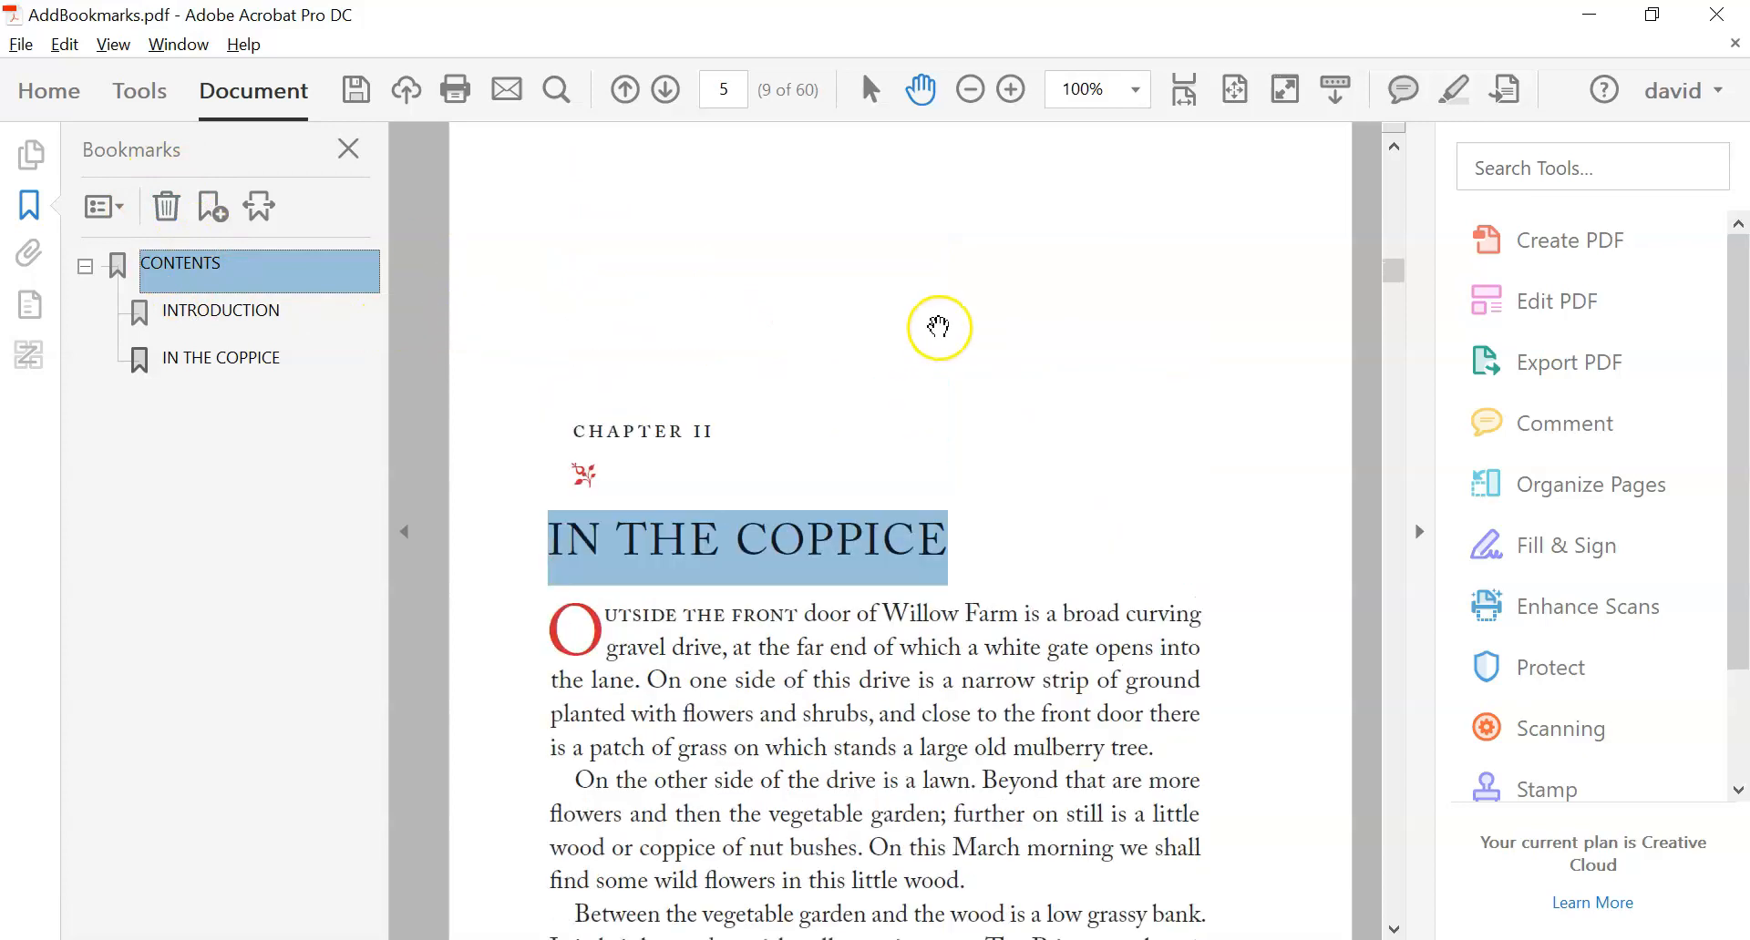
pyautogui.click(1387, 266)
pyautogui.click(1380, 205)
pyautogui.moveTo(1387, 223); pyautogui.dragTo(1395, 144)
pyautogui.scroll(-5, 902, 323)
pyautogui.scroll(3, 900, 326)
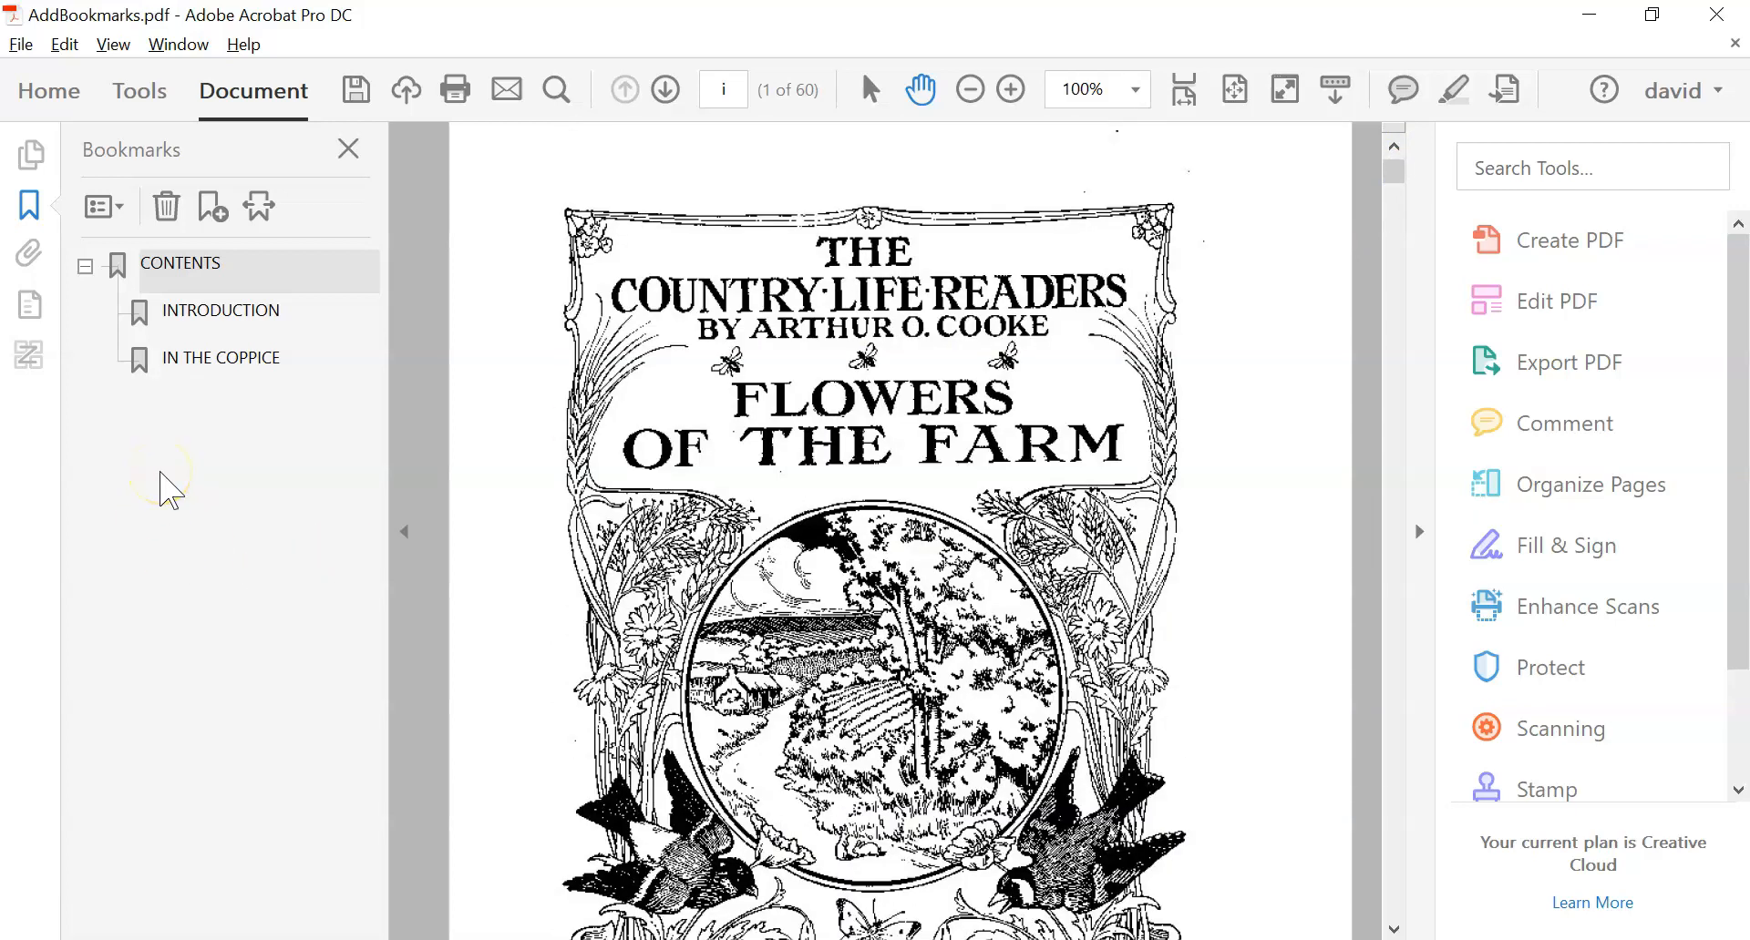
pyautogui.click(200, 486)
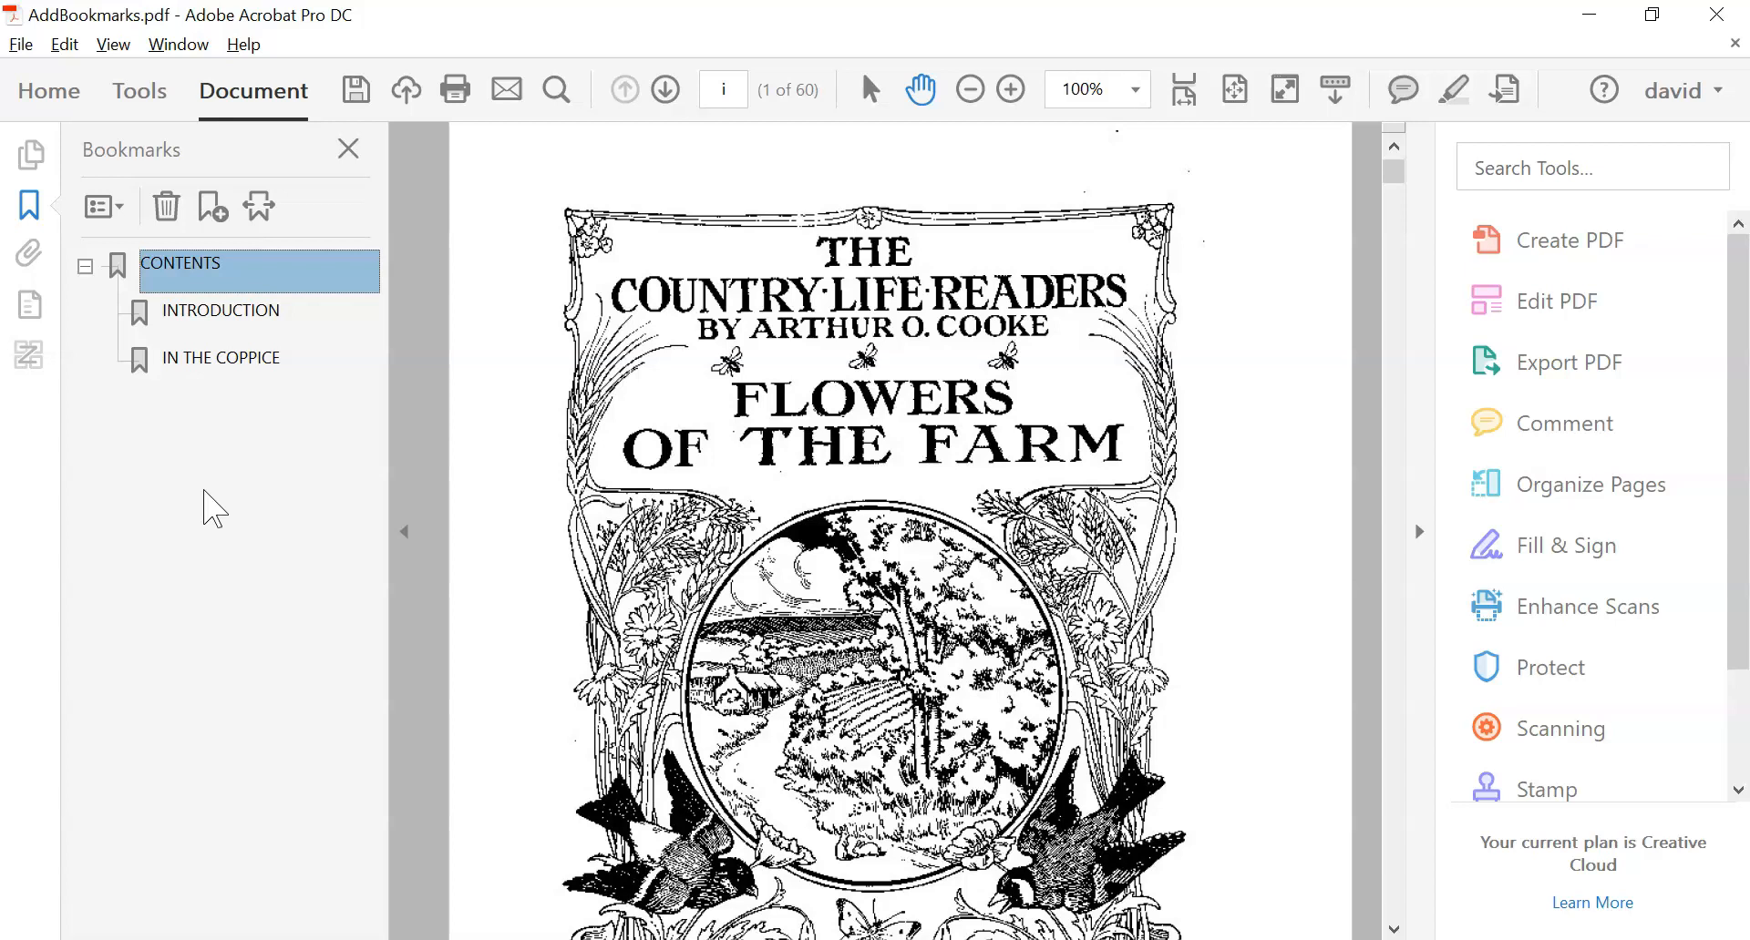
pyautogui.click(242, 434)
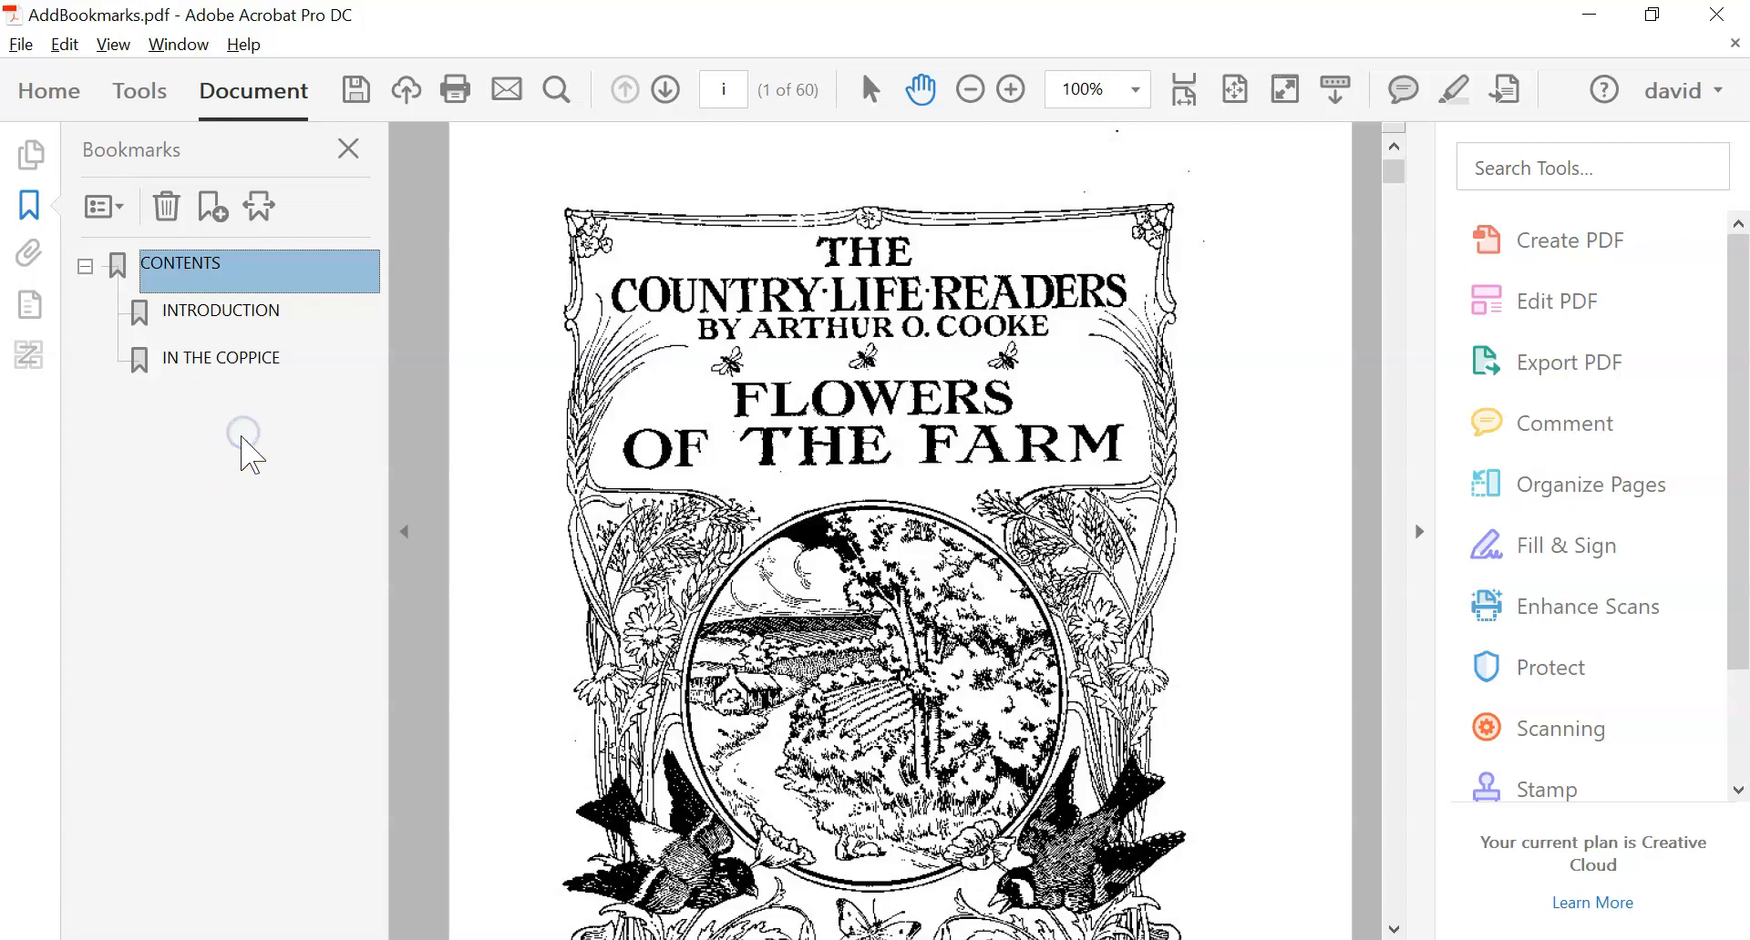